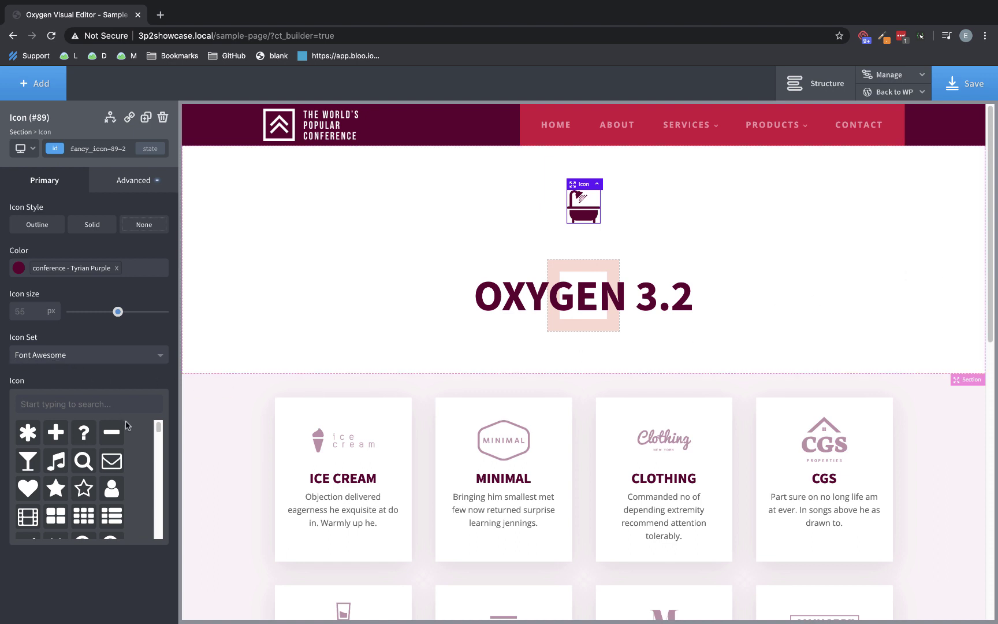
Open the WordPress admin in a new tab, review Oxygen's shortcode security settings, and return to the builder.
{"action": "left_click_drag", "start_coordinate": [159, 430], "coordinate": [154, 473]}
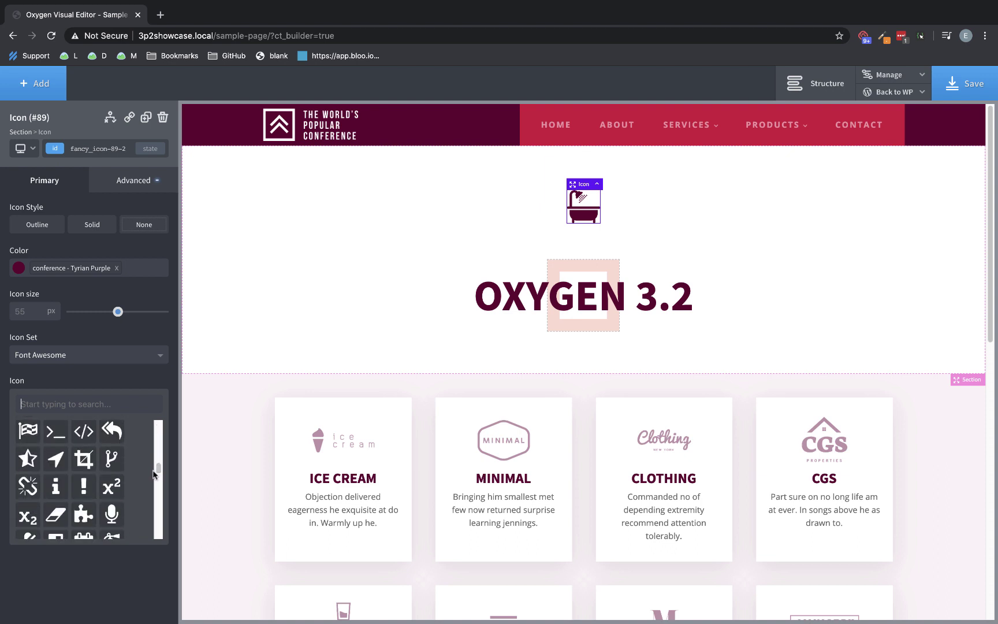
{"action": "left_click", "coordinate": [894, 92]}
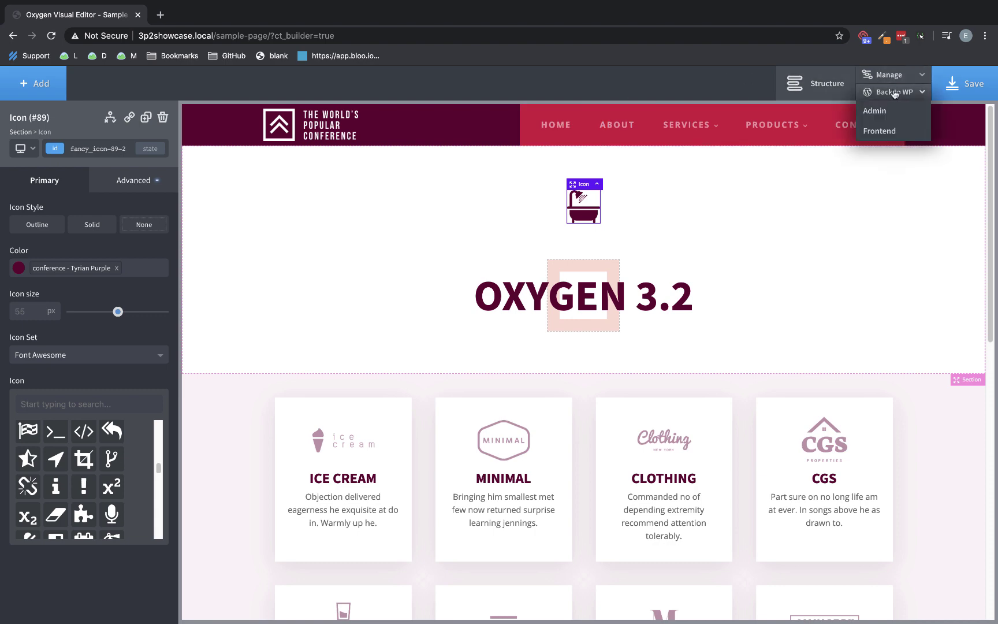
{"action": "right_click", "coordinate": [874, 111]}
{"action": "left_click", "coordinate": [875, 113]}
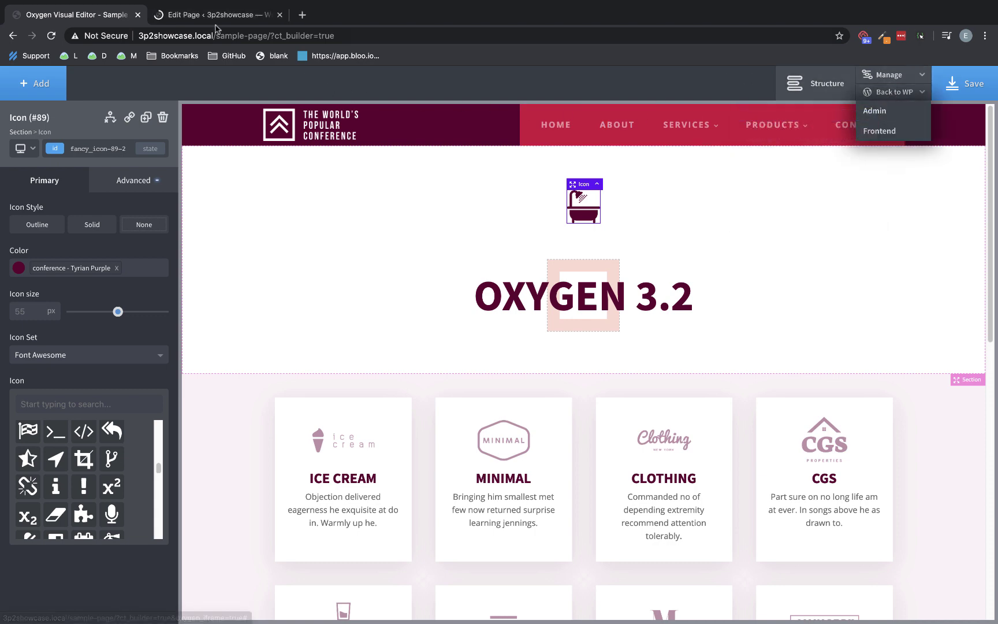
{"action": "left_click", "coordinate": [203, 22]}
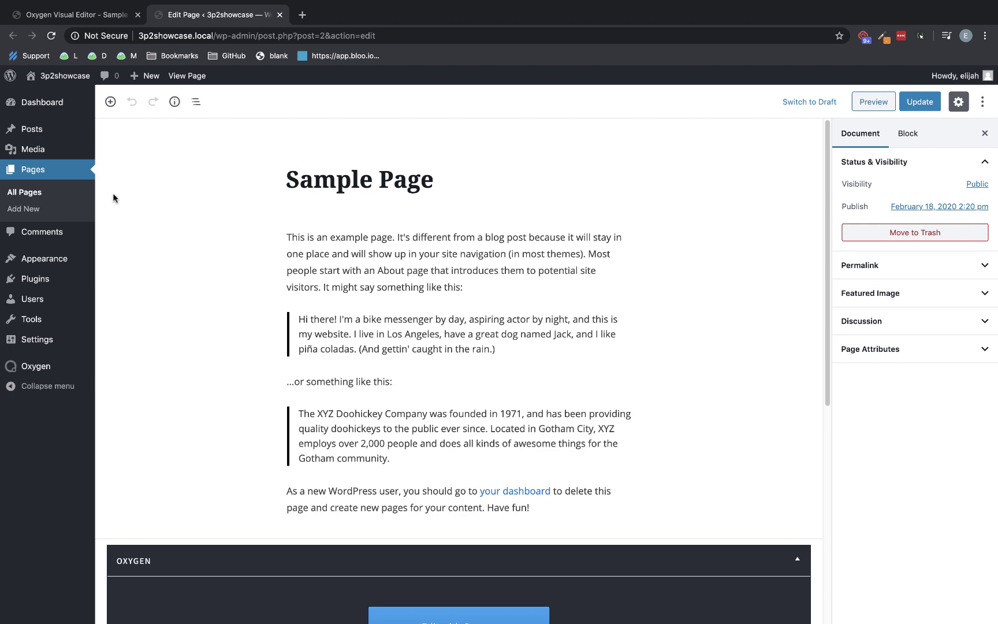
{"action": "mouse_move", "coordinate": [48, 376]}
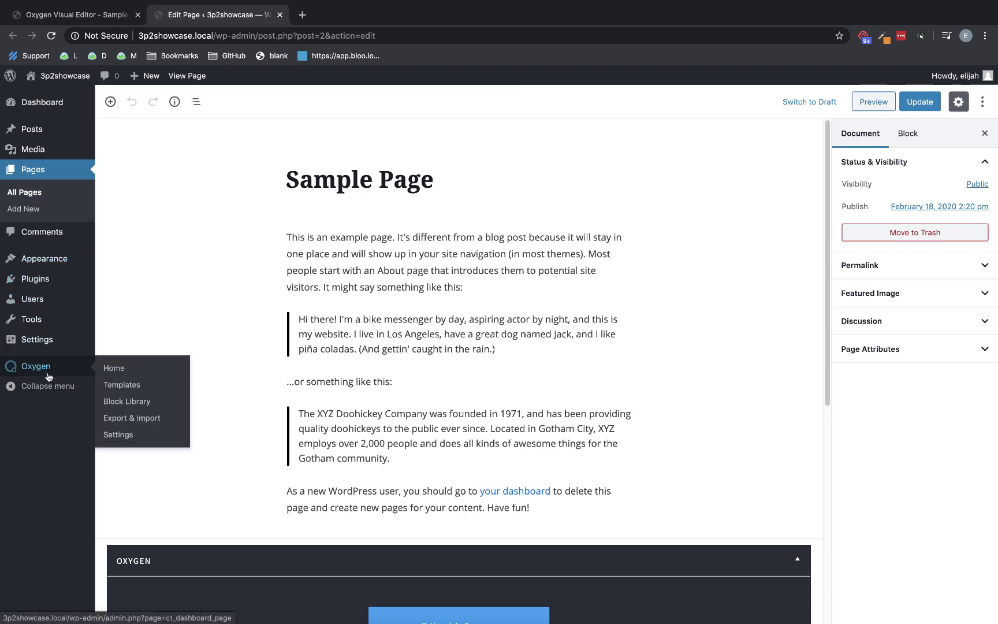
{"action": "left_click", "coordinate": [116, 434]}
{"action": "left_click", "coordinate": [350, 115]}
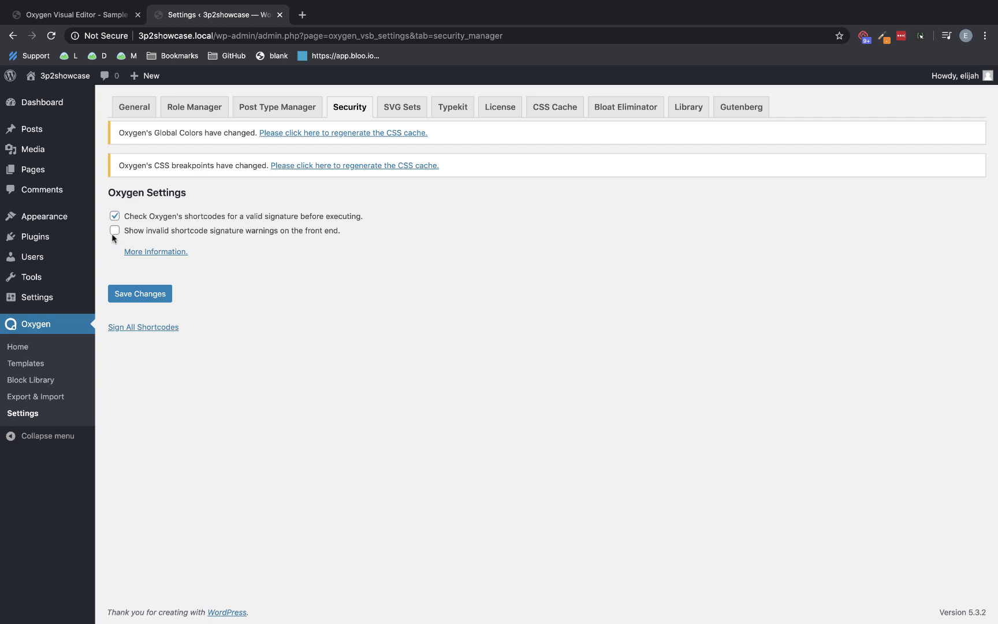
{"action": "left_click", "coordinate": [280, 15]}
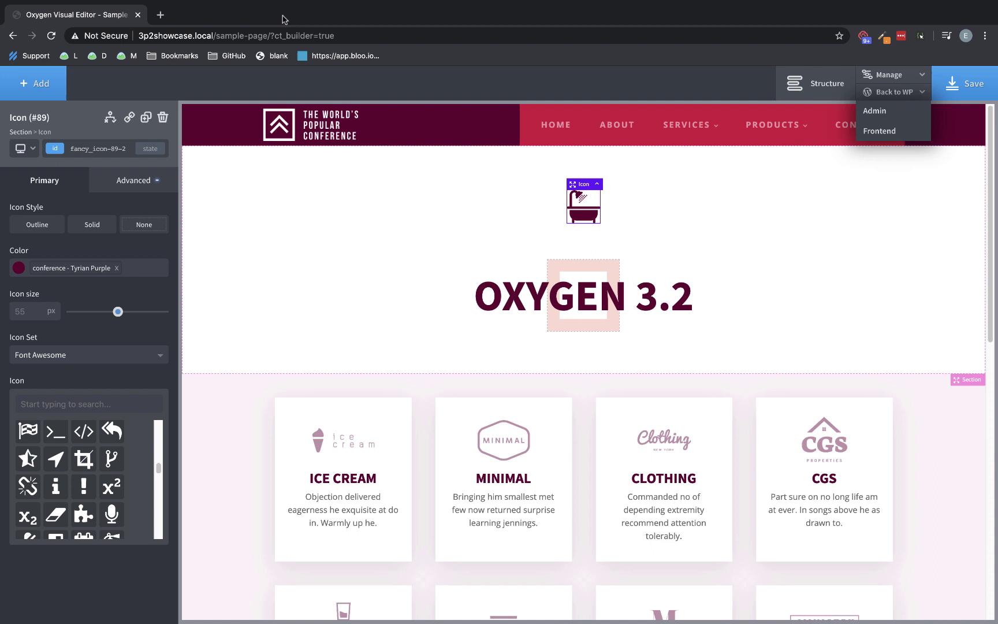
Enter 1.2 as the H1 line height in Global Styles > Headings, with the OXYGEN 3.2 heading selected.
{"action": "left_click", "coordinate": [885, 77]}
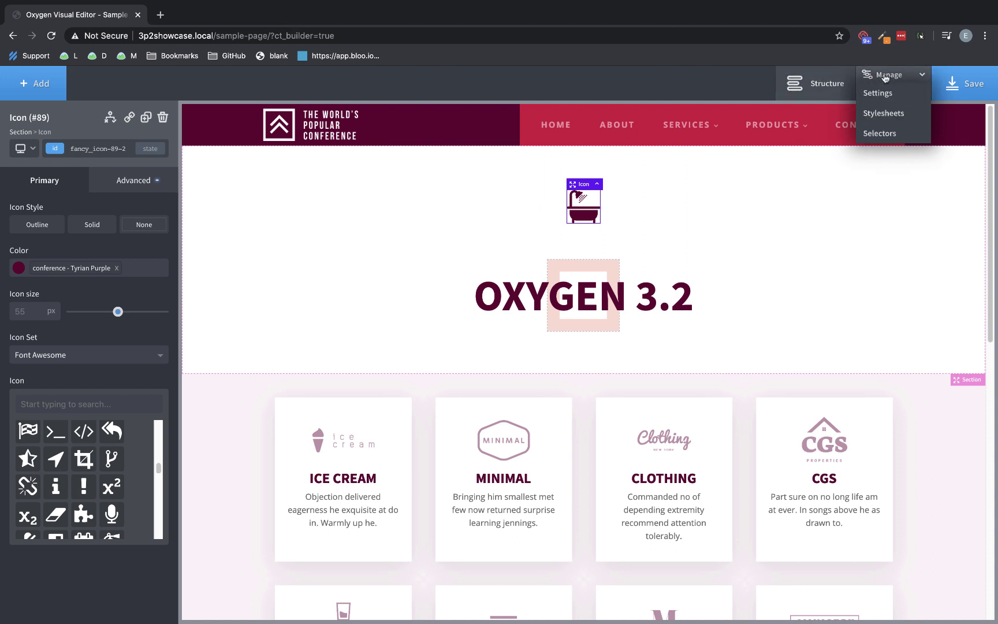
{"action": "left_click", "coordinate": [882, 93]}
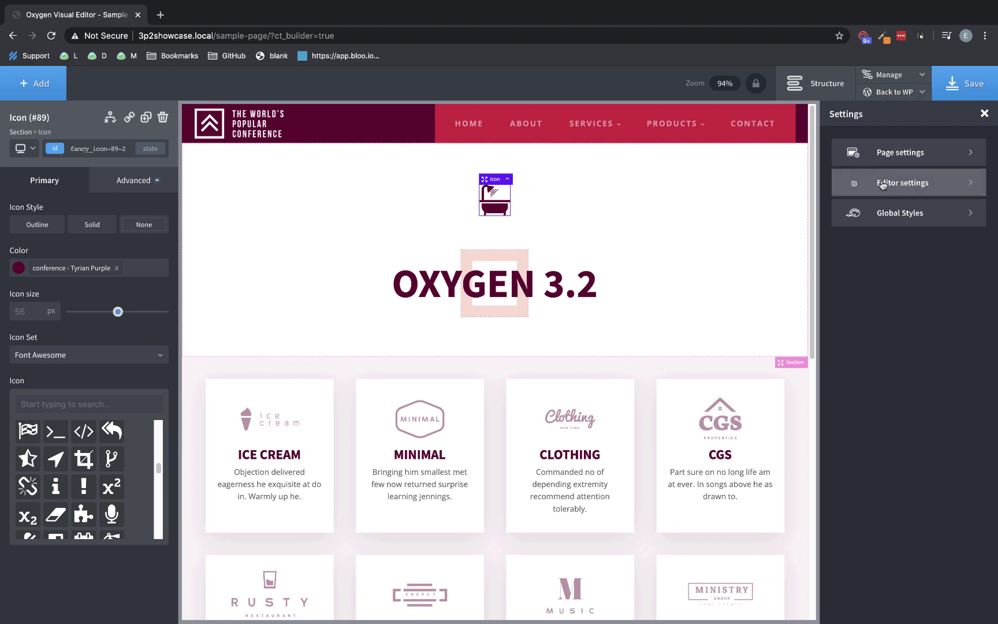
{"action": "left_click", "coordinate": [882, 212]}
{"action": "left_click", "coordinate": [883, 217]}
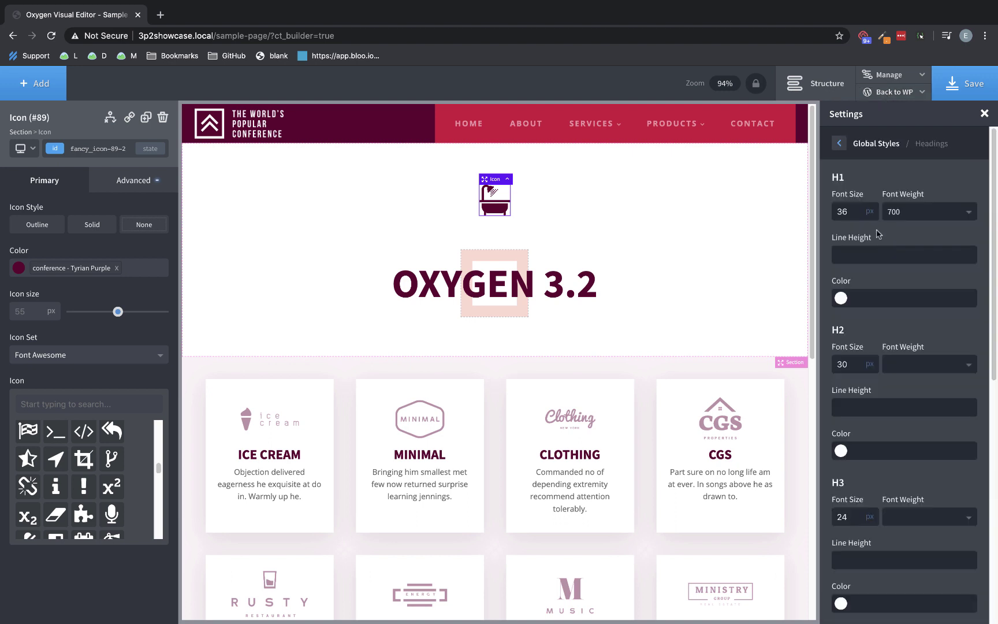
{"action": "left_click", "coordinate": [848, 254]}
{"action": "left_click", "coordinate": [563, 290]}
{"action": "left_click", "coordinate": [915, 252]}
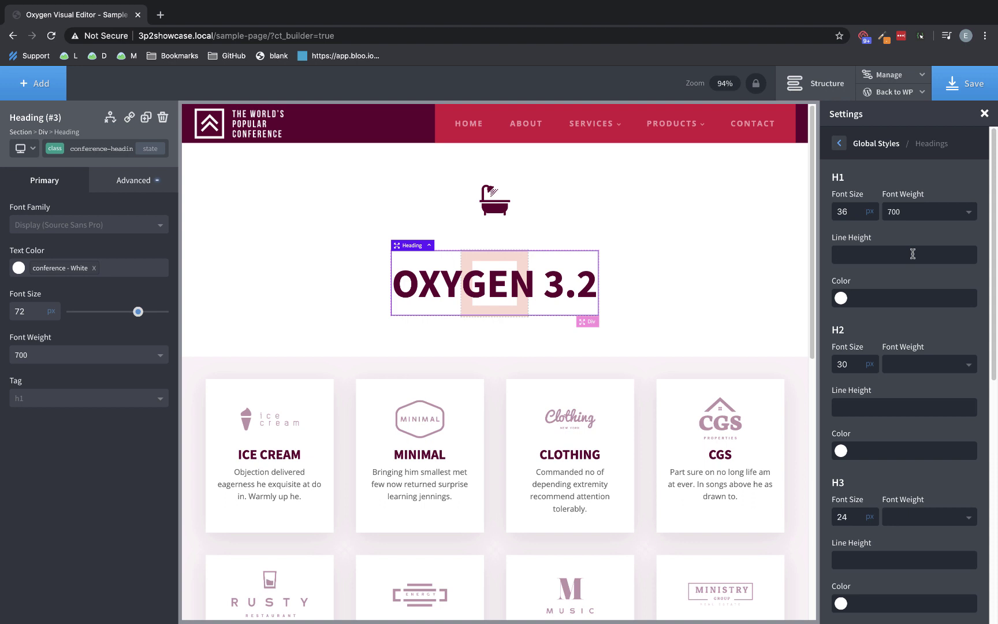
{"action": "type", "text": "1.2"}
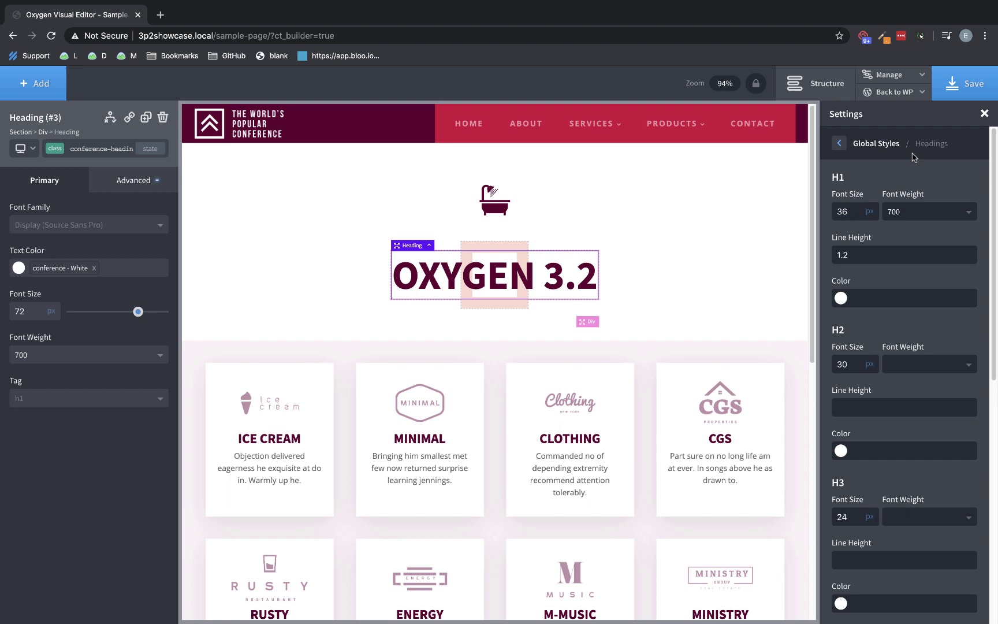
Open Width & Breakpoints from All Settings and list the 992, 768 and 480 px breakpoints.
{"action": "left_click", "coordinate": [840, 144]}
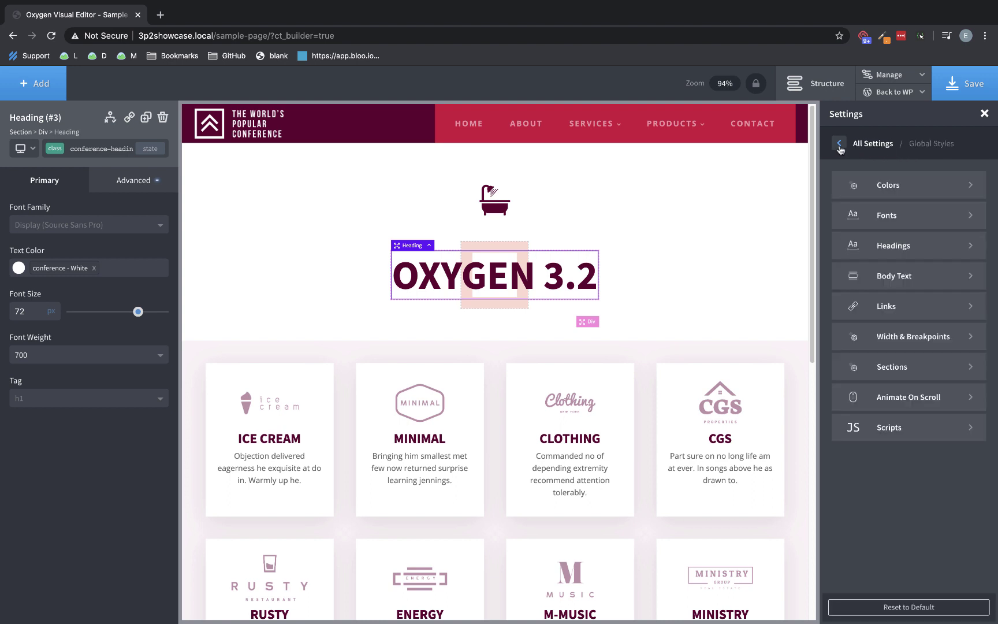
{"action": "left_click", "coordinate": [960, 343]}
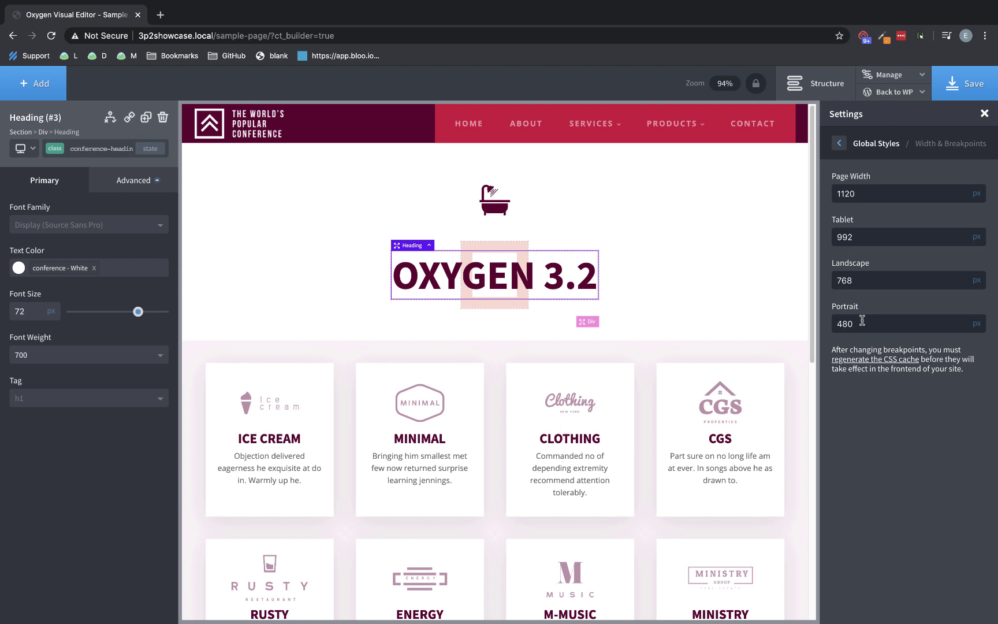
{"action": "left_click", "coordinate": [29, 149]}
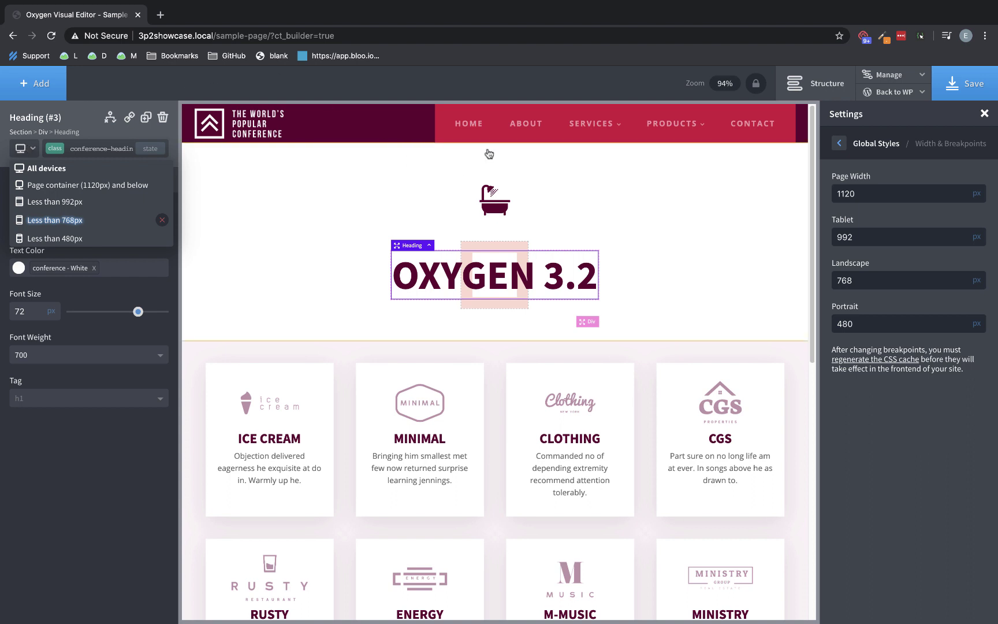
Delete the old navigation menu from the header.
{"action": "left_click", "coordinate": [441, 137]}
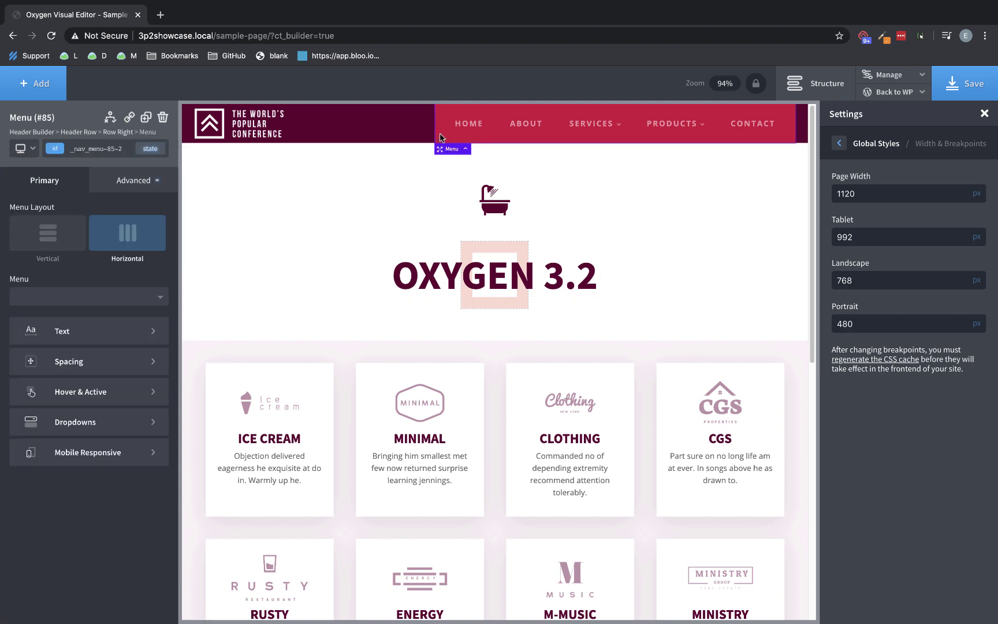
{"action": "left_click", "coordinate": [163, 117]}
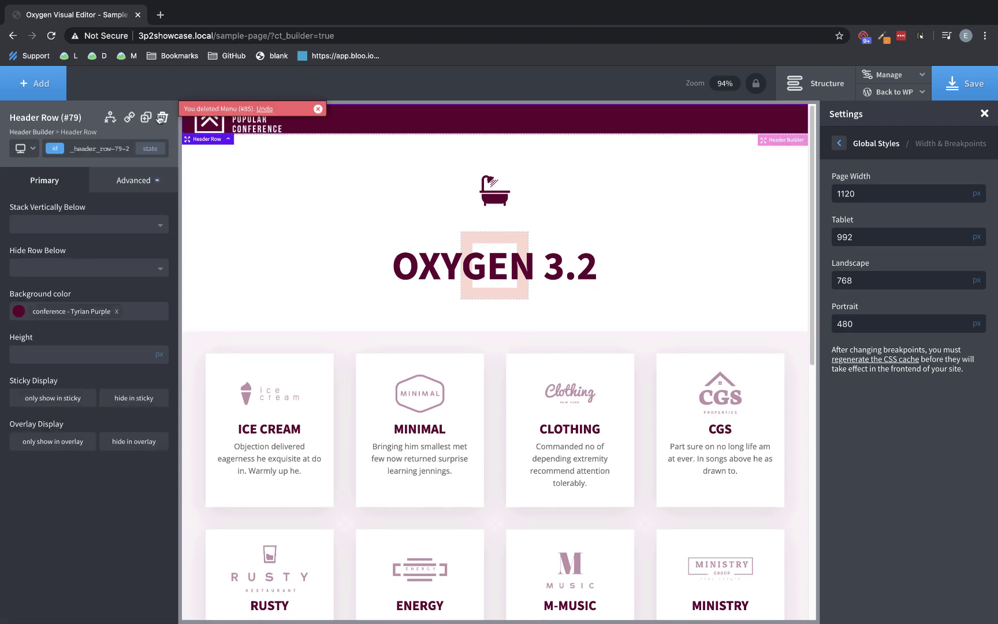
{"action": "left_click", "coordinate": [980, 112]}
Add a Pro Menu element to the header by searching 'pro'.
{"action": "left_click", "coordinate": [42, 85]}
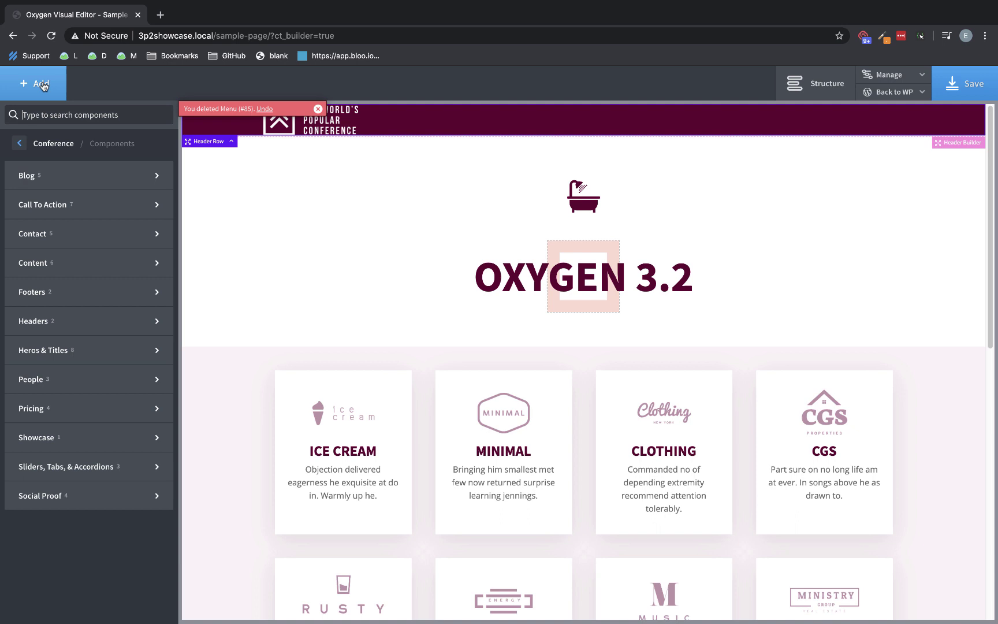
{"action": "type", "text": "pro"}
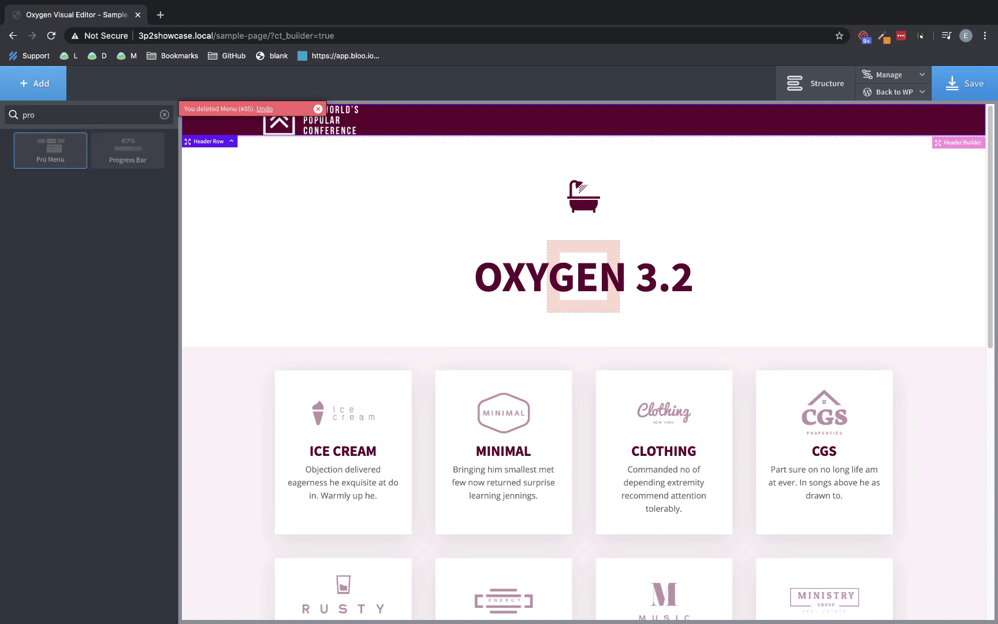
{"action": "left_click", "coordinate": [42, 154]}
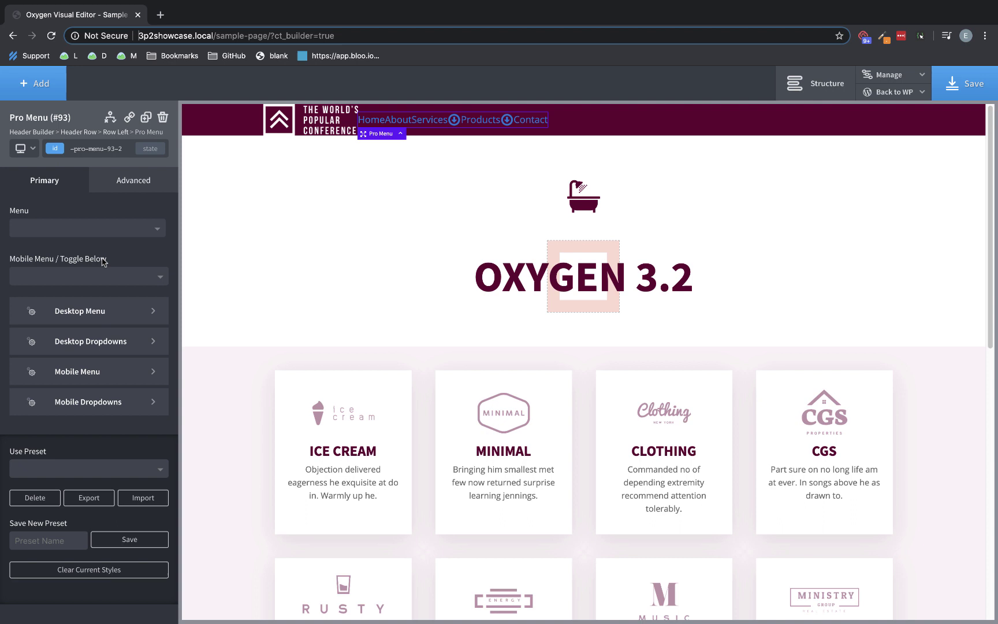
Review the Pro Menu's mobile breakpoint list and its desktop typography and spacing options.
{"action": "left_click", "coordinate": [102, 275]}
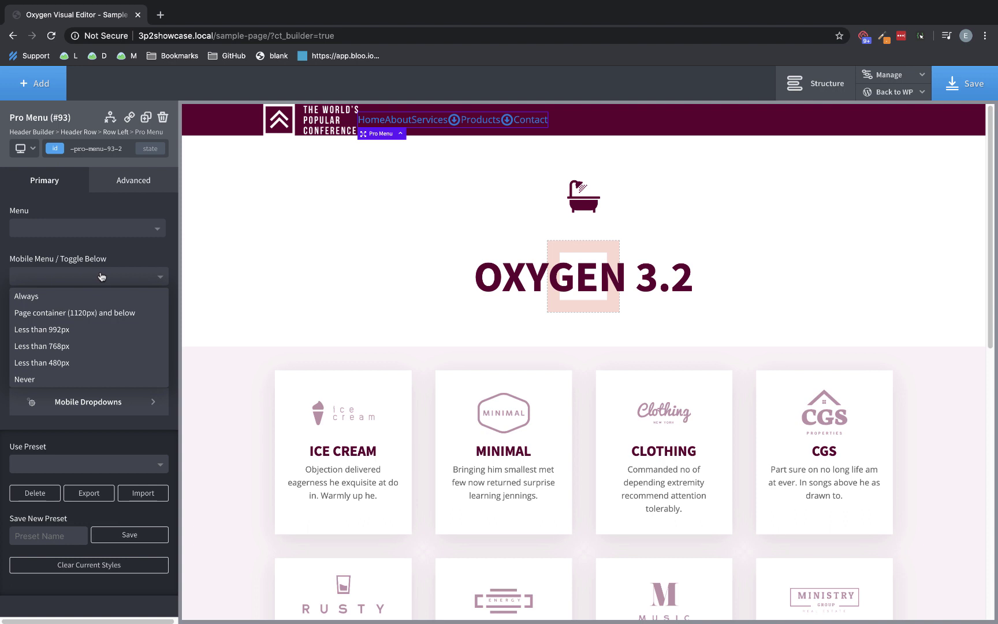
{"action": "left_click", "coordinate": [101, 277]}
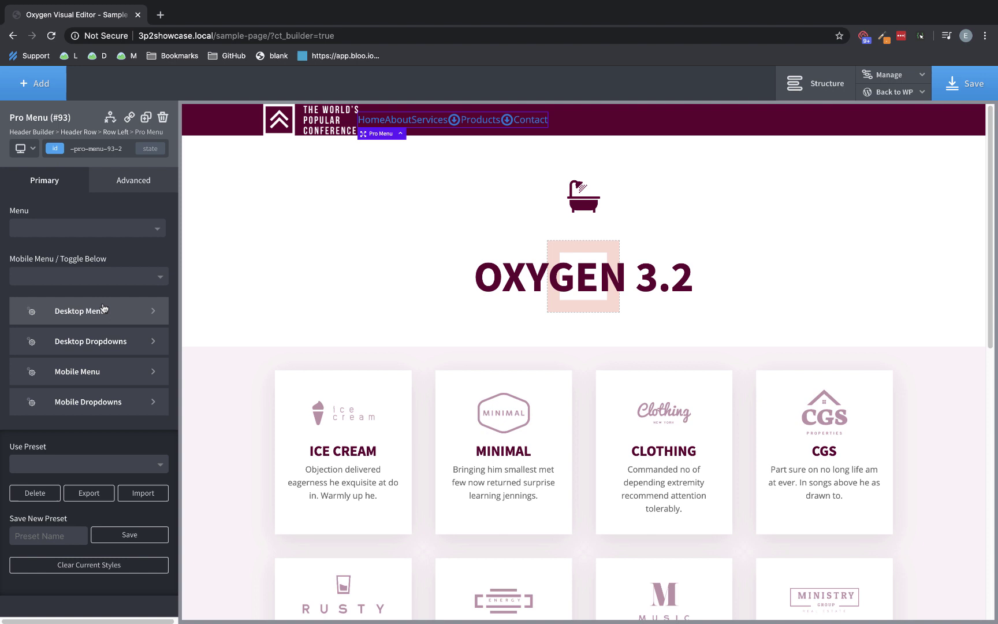
{"action": "left_click", "coordinate": [103, 308]}
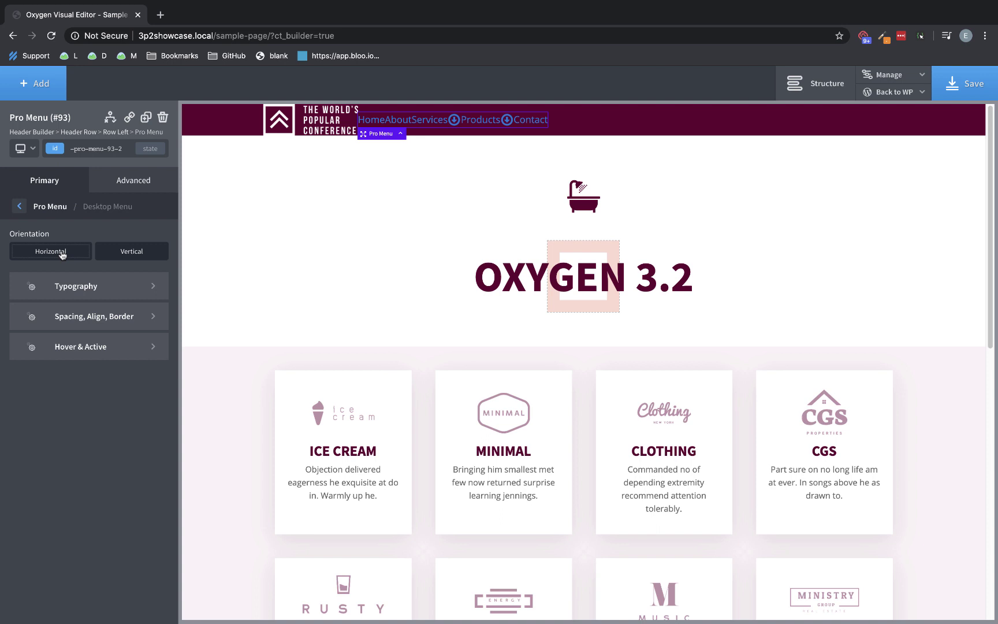
{"action": "left_click", "coordinate": [126, 286]}
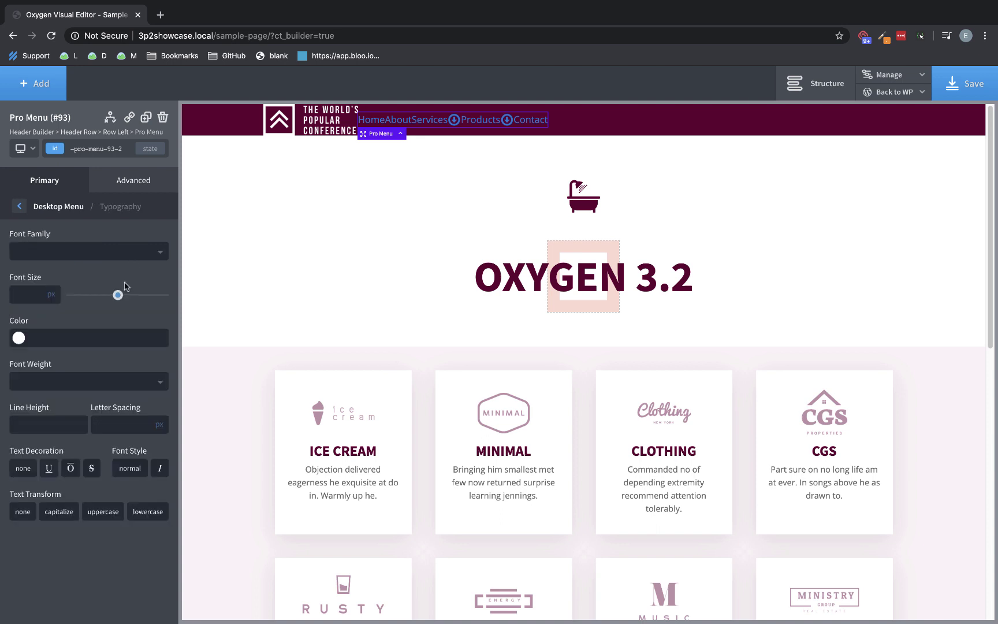
{"action": "left_click", "coordinate": [21, 208]}
{"action": "left_click", "coordinate": [98, 317]}
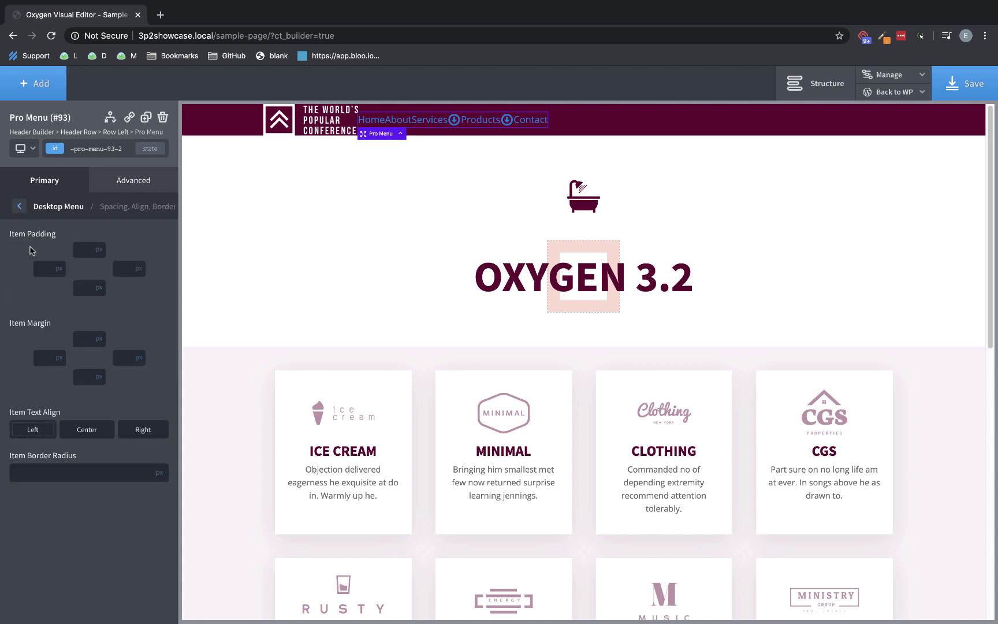
{"action": "left_click", "coordinate": [18, 207]}
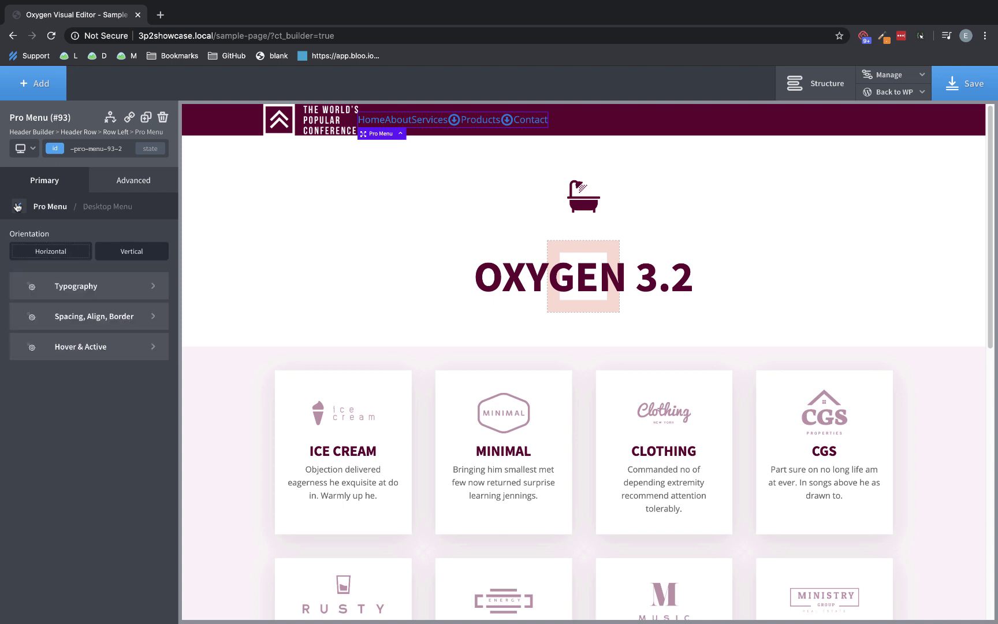
Check the desktop Hover & Active options, then move to Desktop Dropdowns.
{"action": "left_click", "coordinate": [83, 351]}
{"action": "left_click", "coordinate": [21, 208]}
{"action": "left_click", "coordinate": [22, 208]}
{"action": "left_click", "coordinate": [110, 341]}
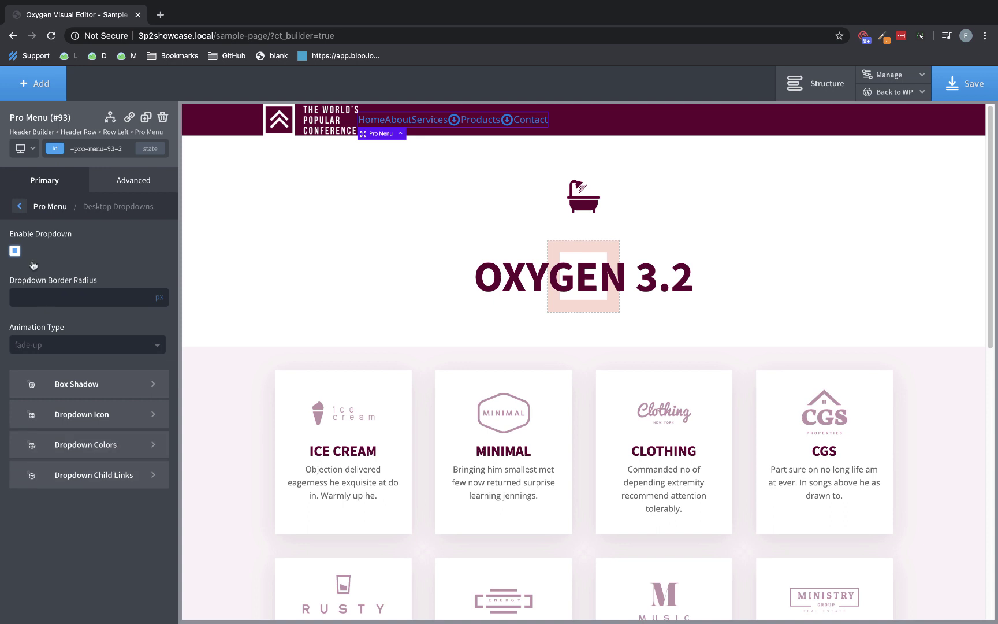
Look over the layout options for the mobile menu's open icon.
{"action": "left_click", "coordinate": [19, 206]}
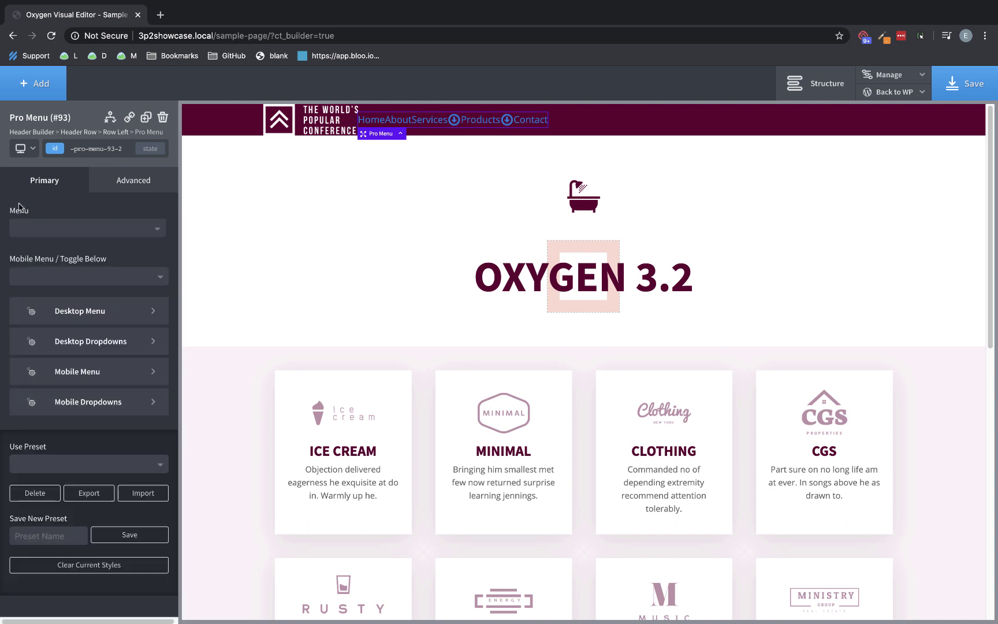
{"action": "left_click", "coordinate": [99, 372]}
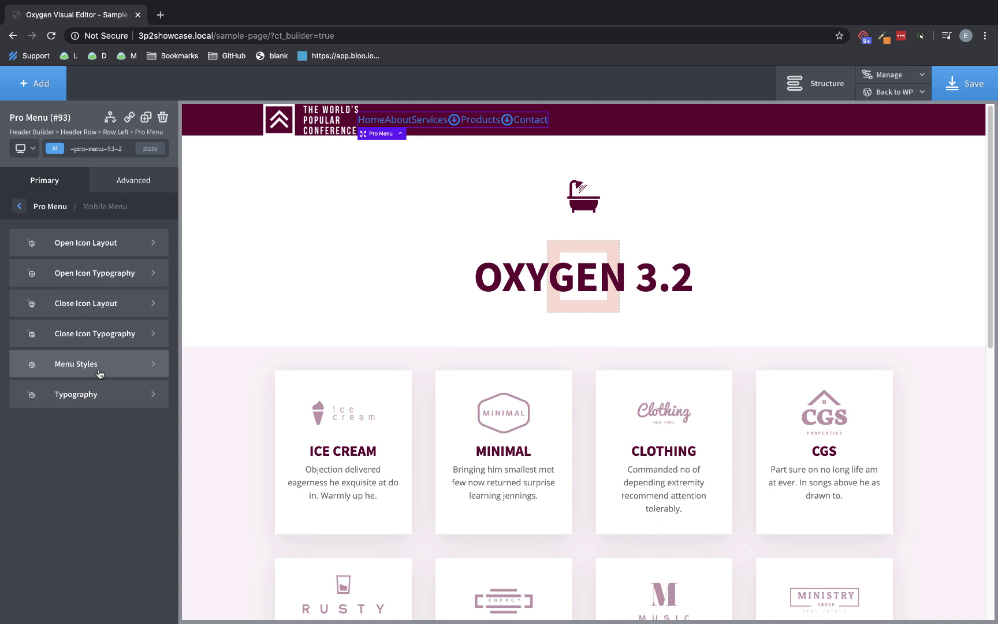
{"action": "left_click", "coordinate": [132, 247]}
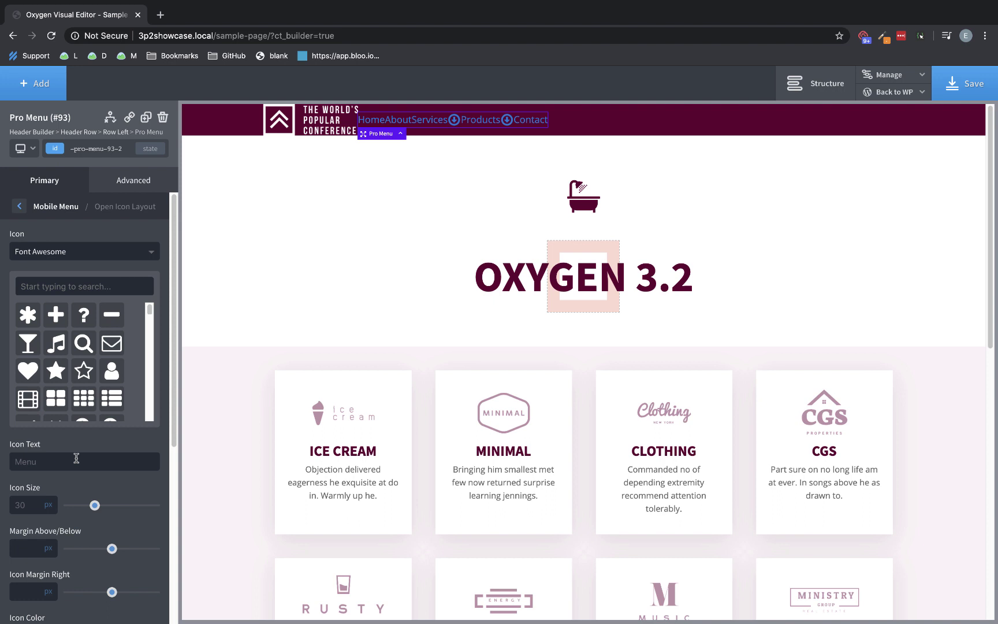
{"action": "left_click", "coordinate": [21, 209]}
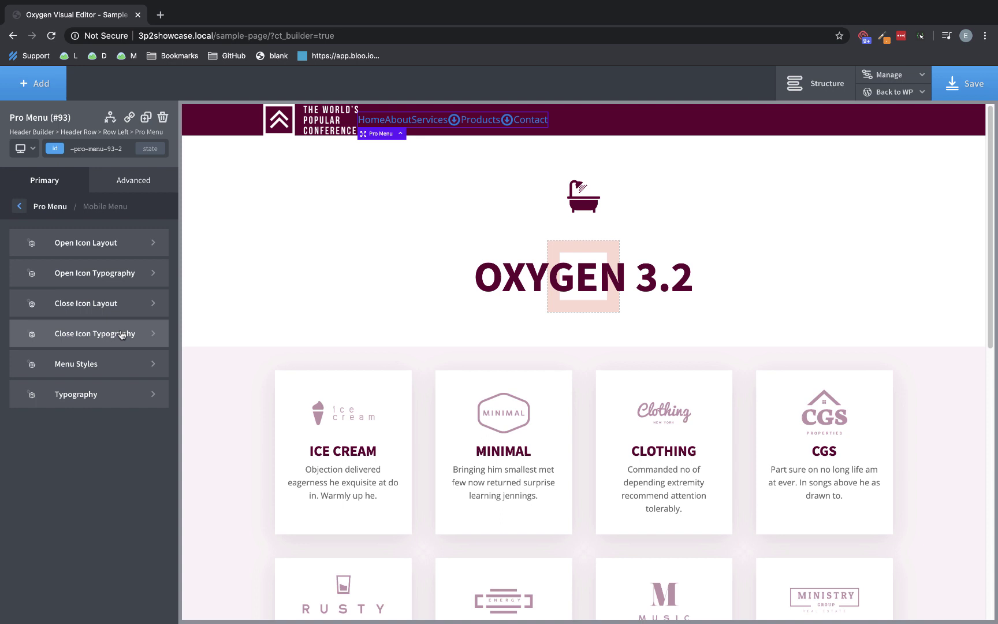
Tick Off Canvas in Mobile Menu Styles, then review the off-canvas animation choices.
{"action": "left_click", "coordinate": [115, 365]}
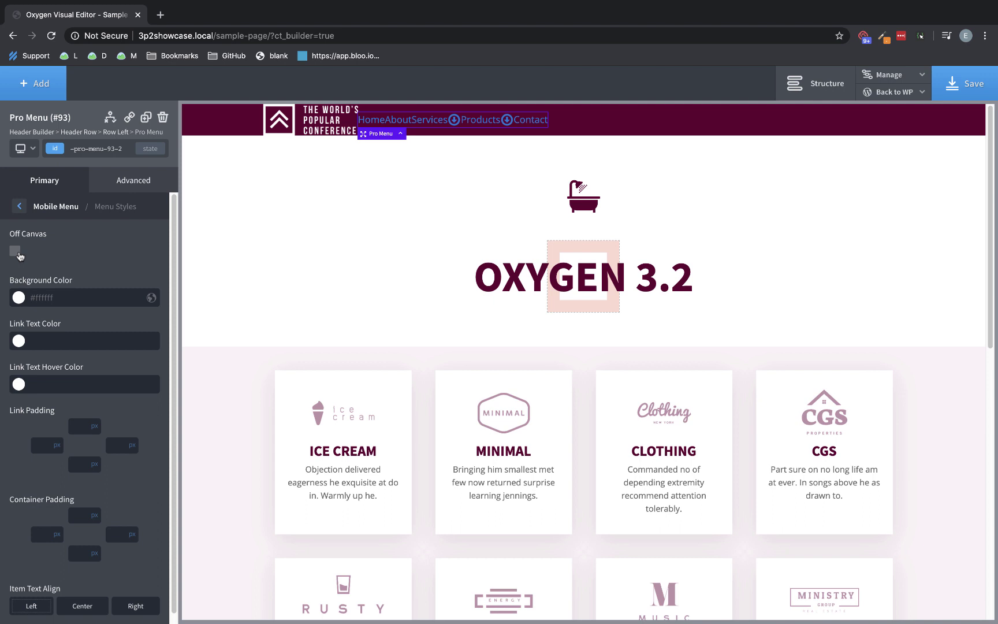
{"action": "left_click", "coordinate": [15, 250]}
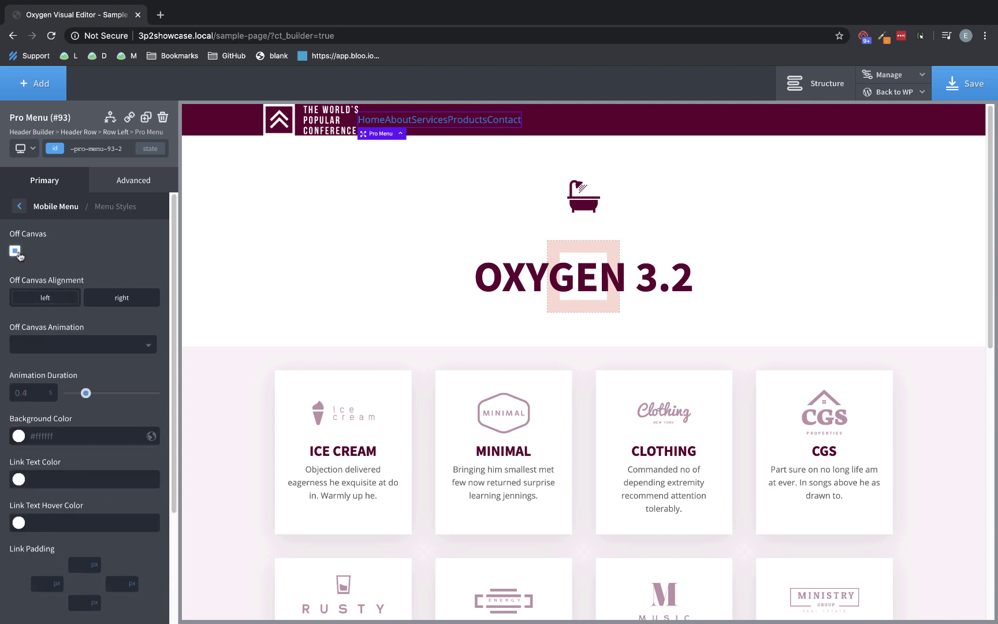
{"action": "left_click", "coordinate": [132, 344]}
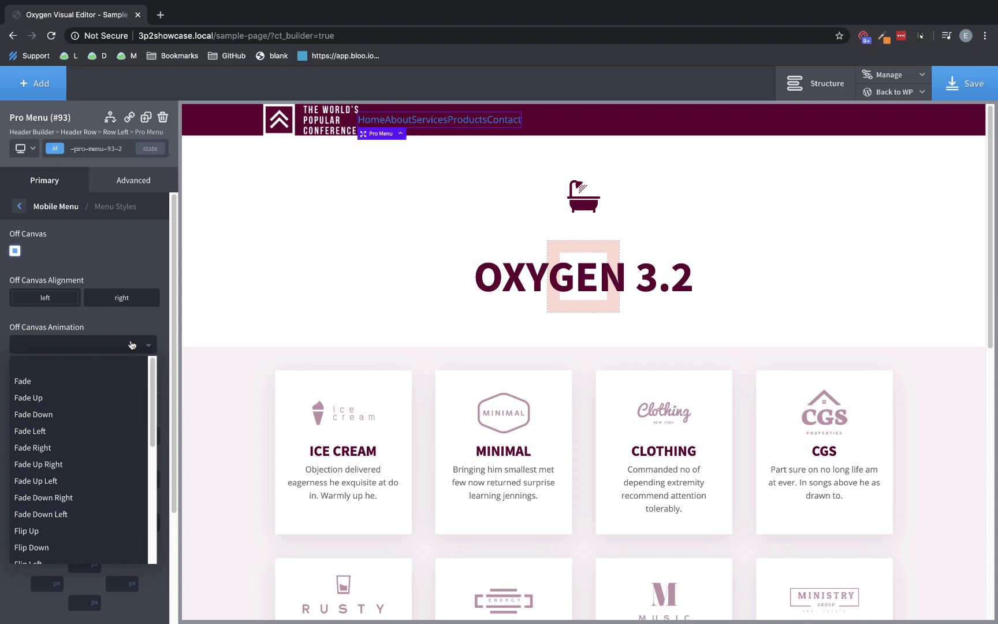
{"action": "scroll", "coordinate": [111, 390], "scroll_direction": "down", "scroll_amount": 2}
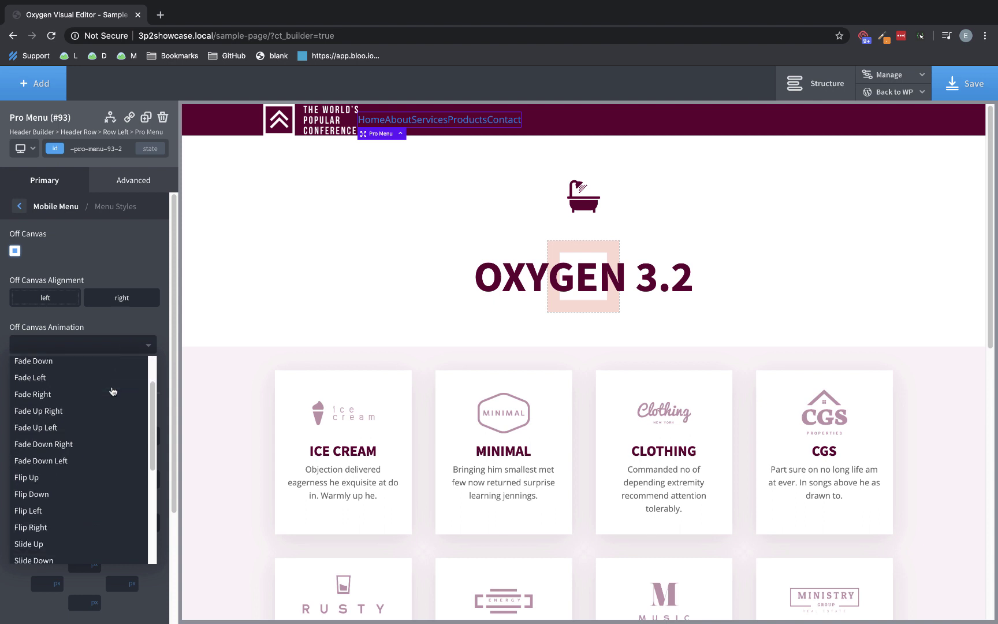
{"action": "scroll", "coordinate": [113, 391], "scroll_direction": "down", "scroll_amount": 3}
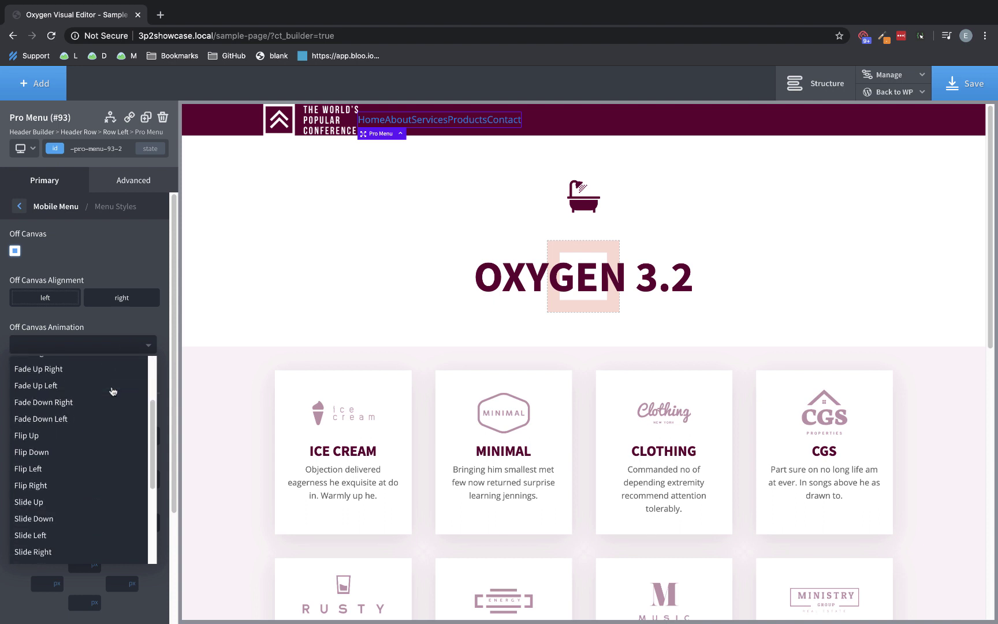
{"action": "left_click", "coordinate": [19, 207]}
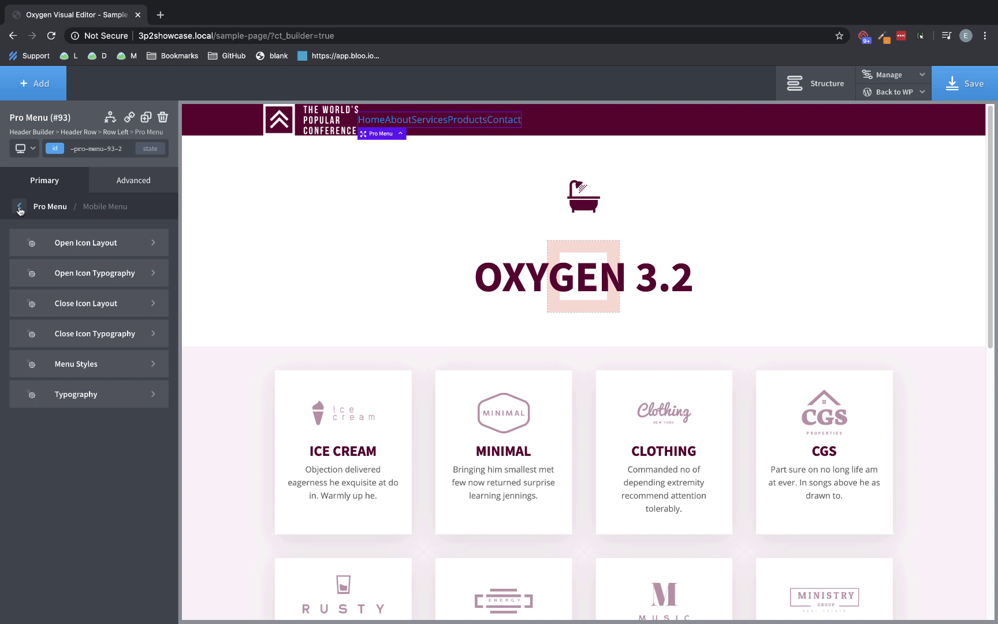
{"action": "left_click", "coordinate": [97, 395]}
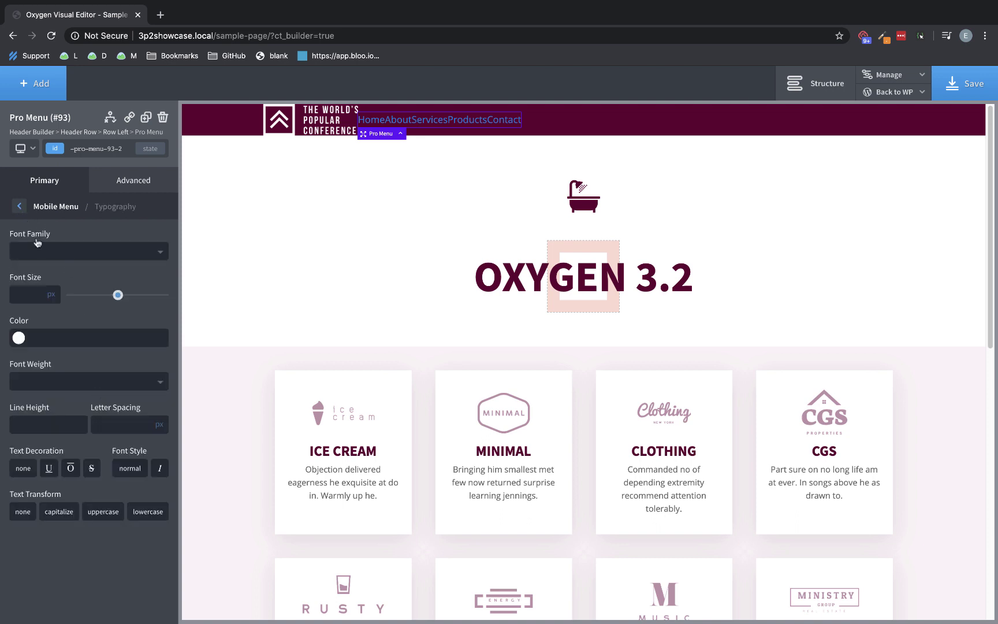
Choose Conference from the top-level Pro Menu's Use Preset list.
{"action": "left_click", "coordinate": [20, 209]}
{"action": "left_click", "coordinate": [19, 211]}
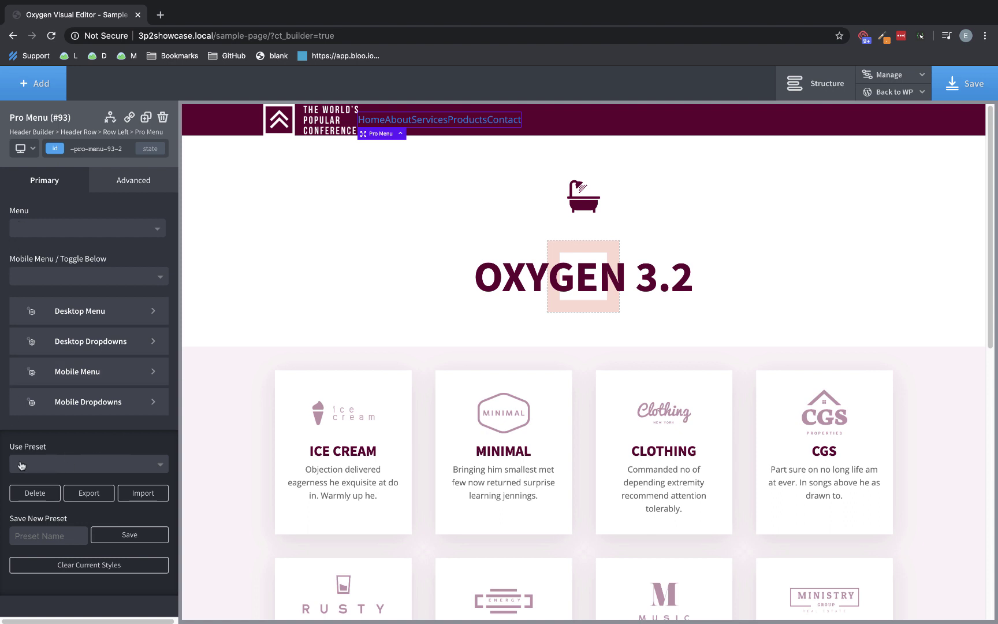
{"action": "left_click", "coordinate": [105, 469]}
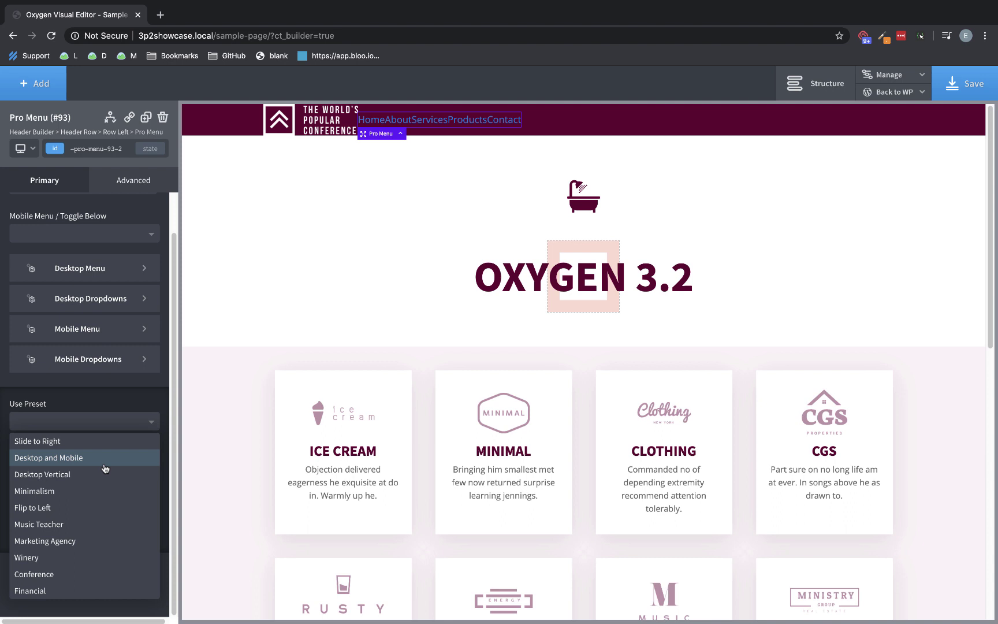
{"action": "left_click", "coordinate": [38, 575]}
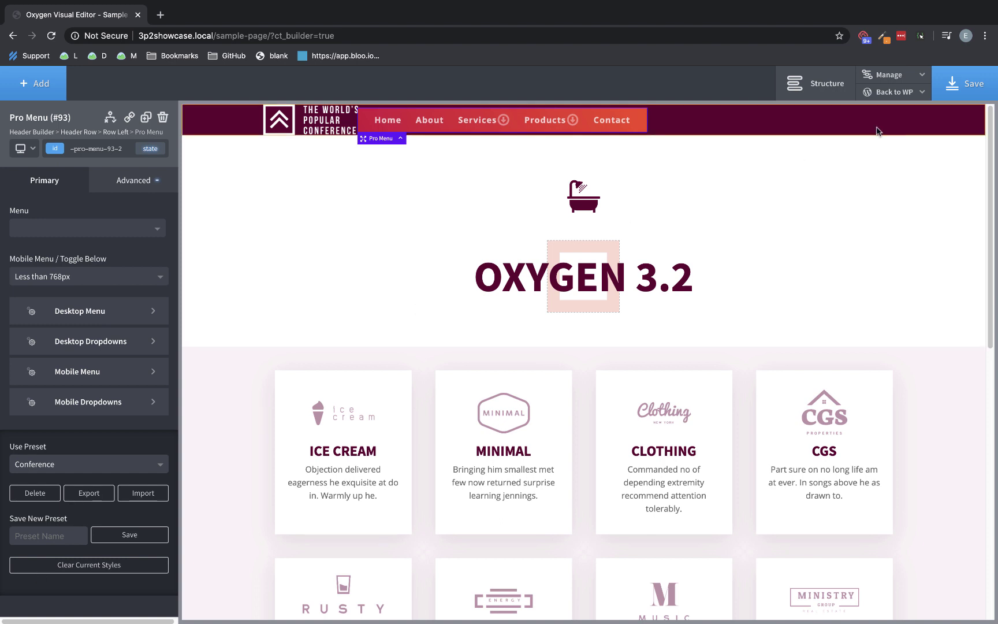
Drag Pro Menu (#93) into Row Right (#84) in Structure, then check its dropdowns on the canvas.
{"action": "left_click", "coordinate": [826, 84]}
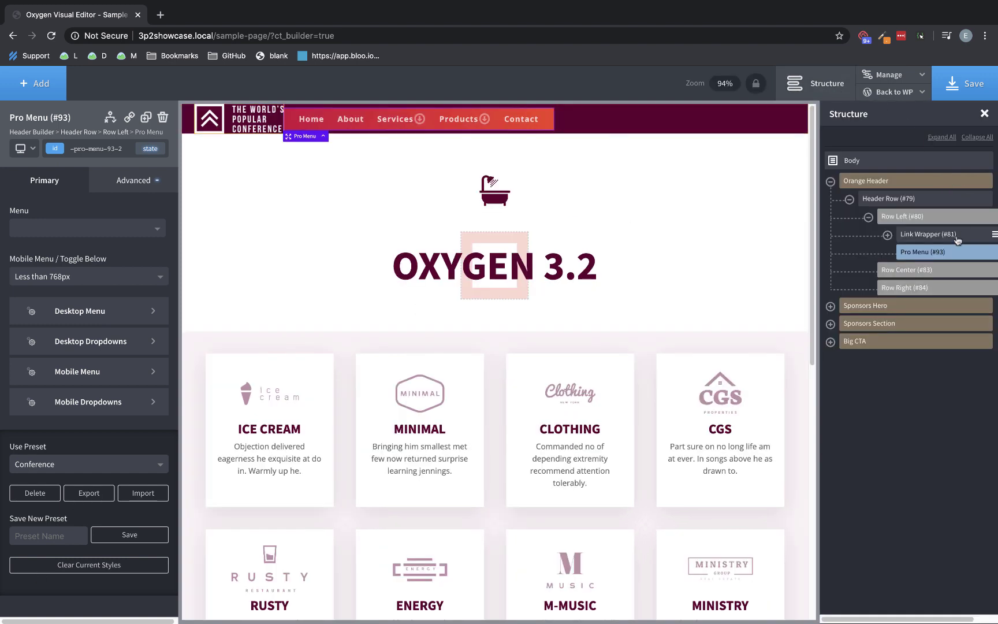
{"action": "left_click_drag", "start_coordinate": [921, 258], "coordinate": [924, 284]}
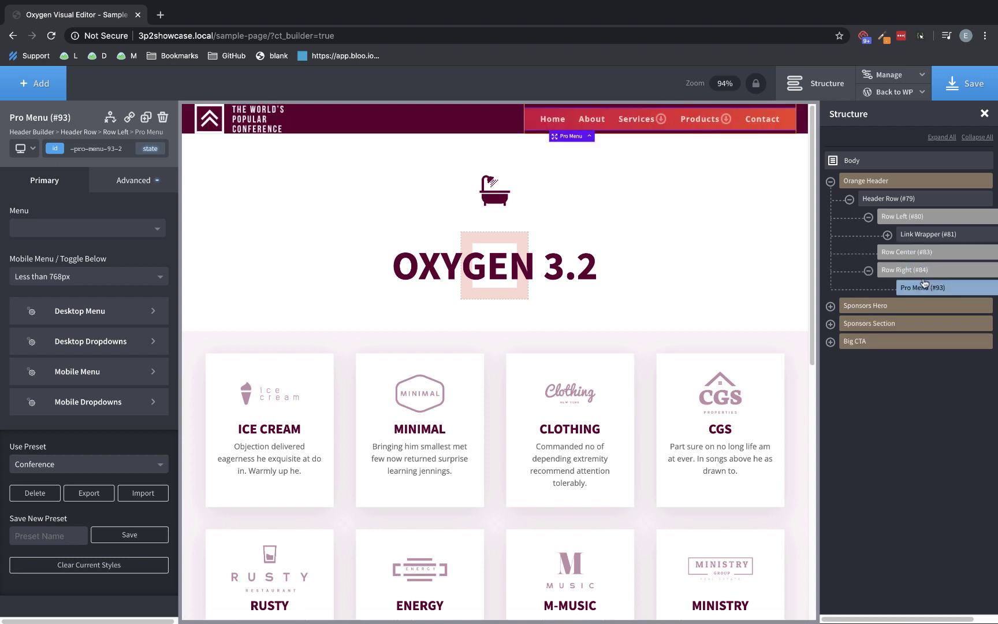
{"action": "left_click", "coordinate": [831, 183]}
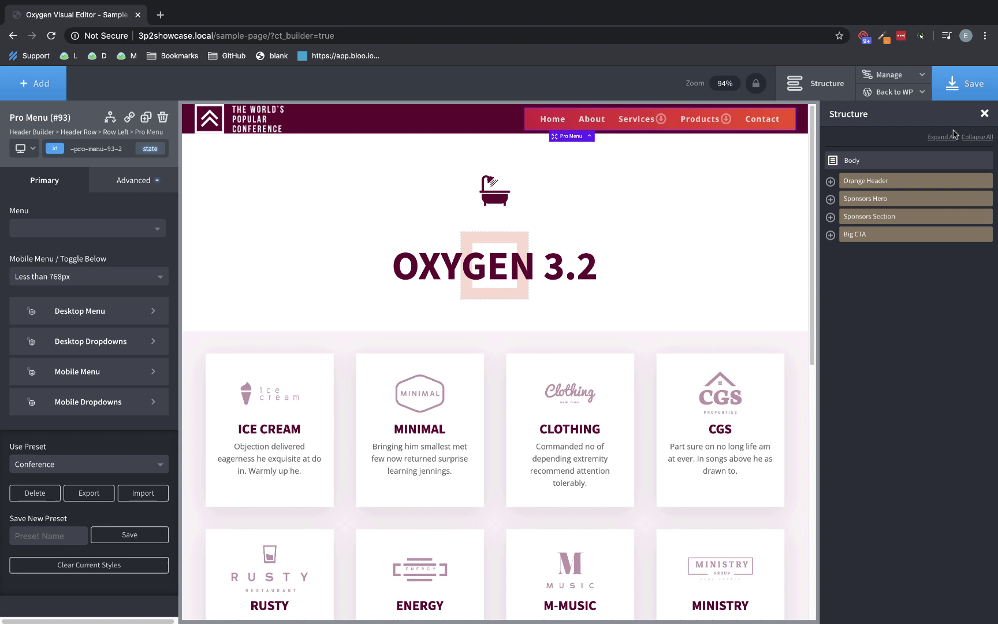
{"action": "left_click", "coordinate": [984, 114]}
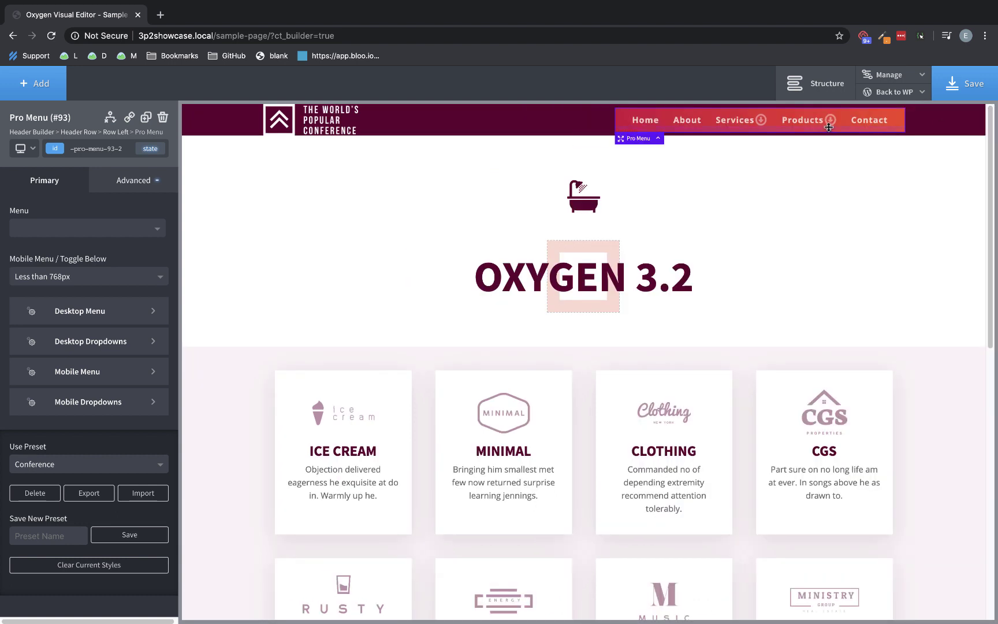
{"action": "mouse_move", "coordinate": [748, 122]}
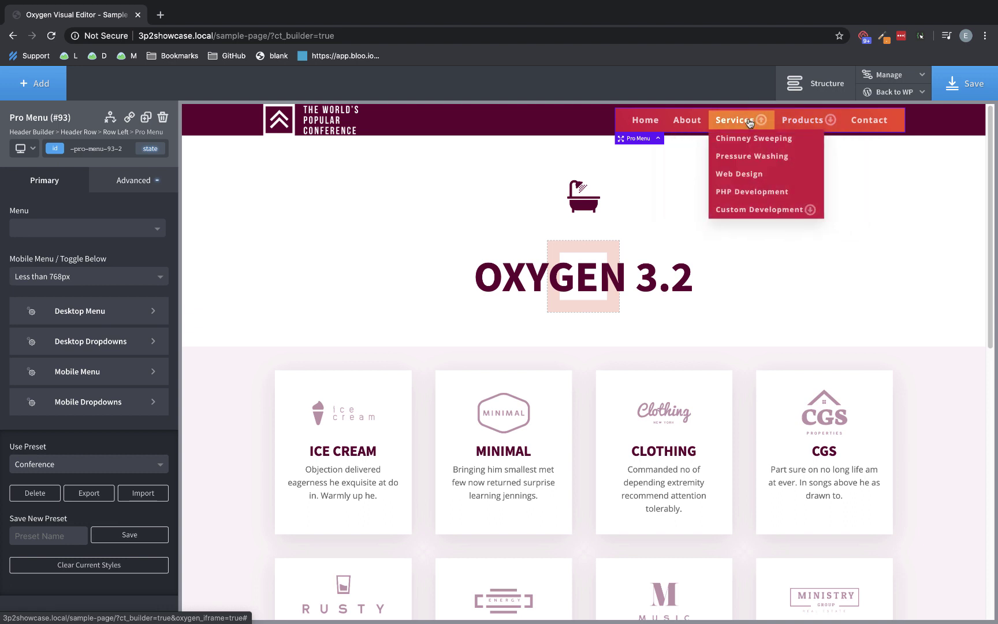
{"action": "mouse_move", "coordinate": [799, 120]}
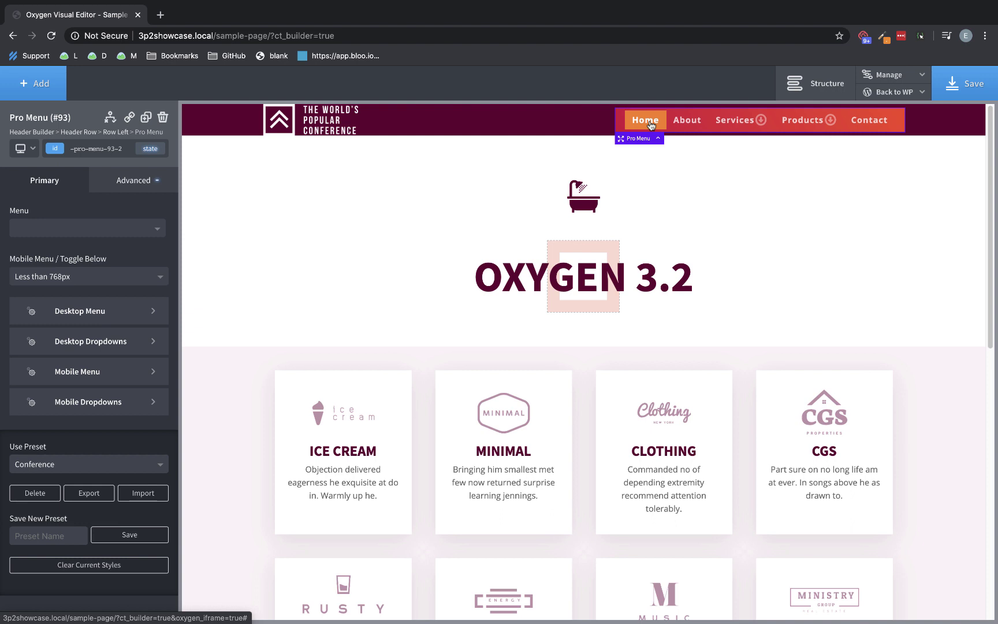
Switch the desktop dropdown icon to a plus sign, sized 7 px with 9 px spacing.
{"action": "left_click", "coordinate": [99, 344]}
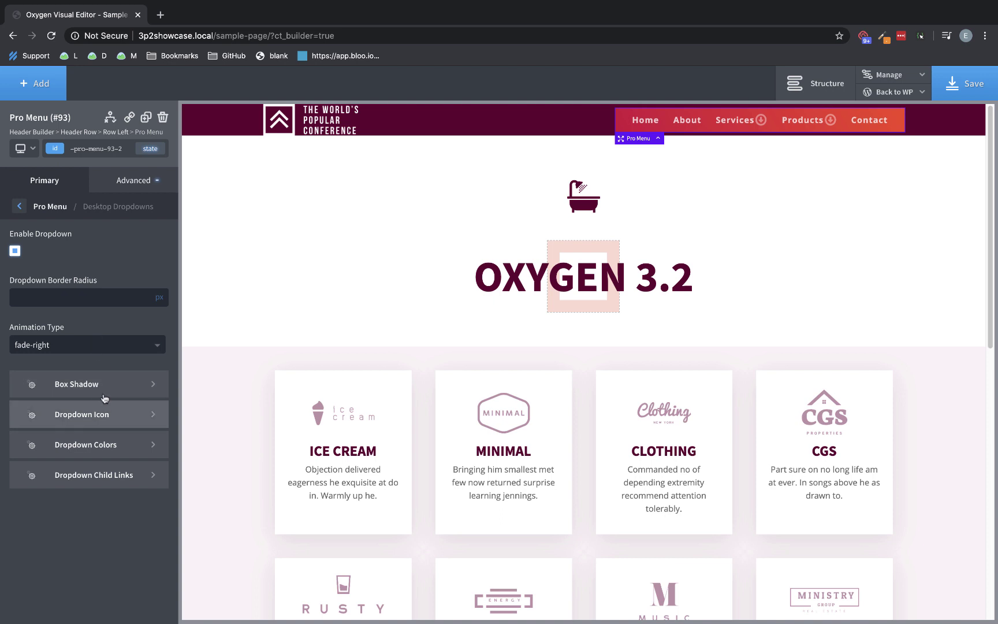
{"action": "left_click", "coordinate": [104, 415]}
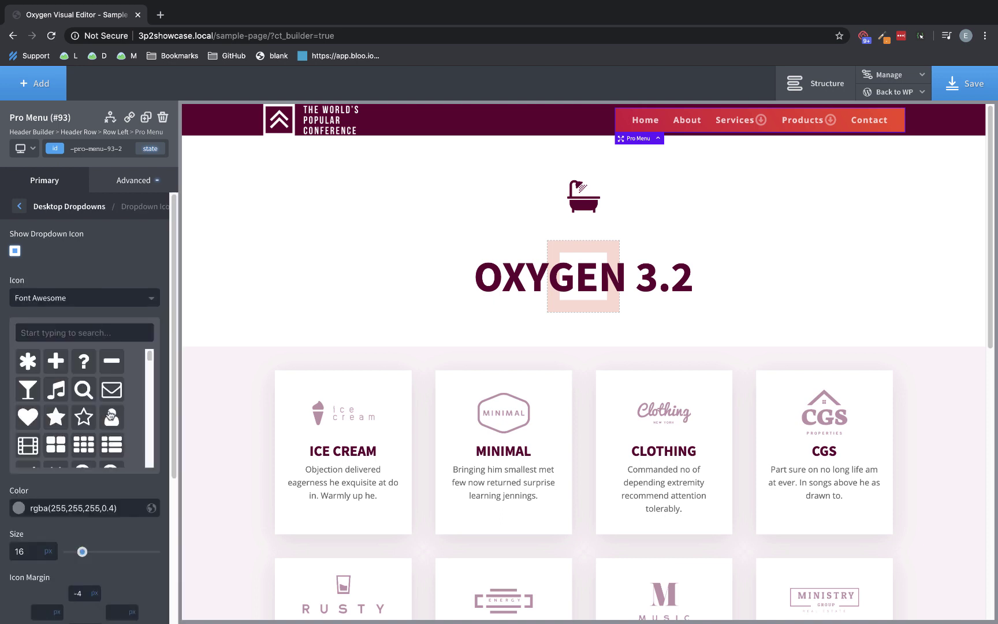
{"action": "left_click", "coordinate": [60, 363]}
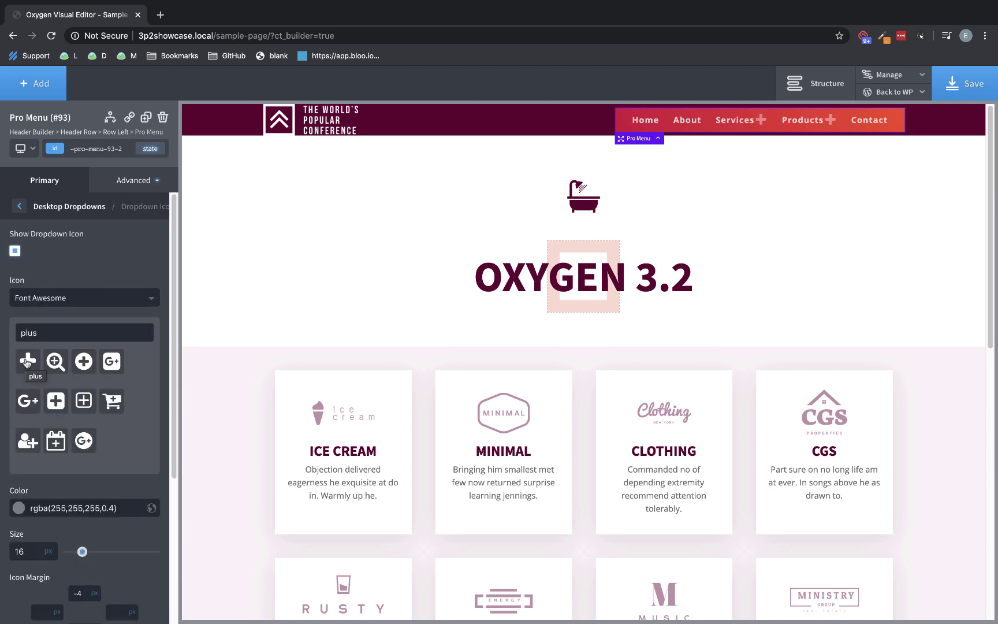
{"action": "scroll", "coordinate": [26, 363], "scroll_direction": "down", "scroll_amount": 3}
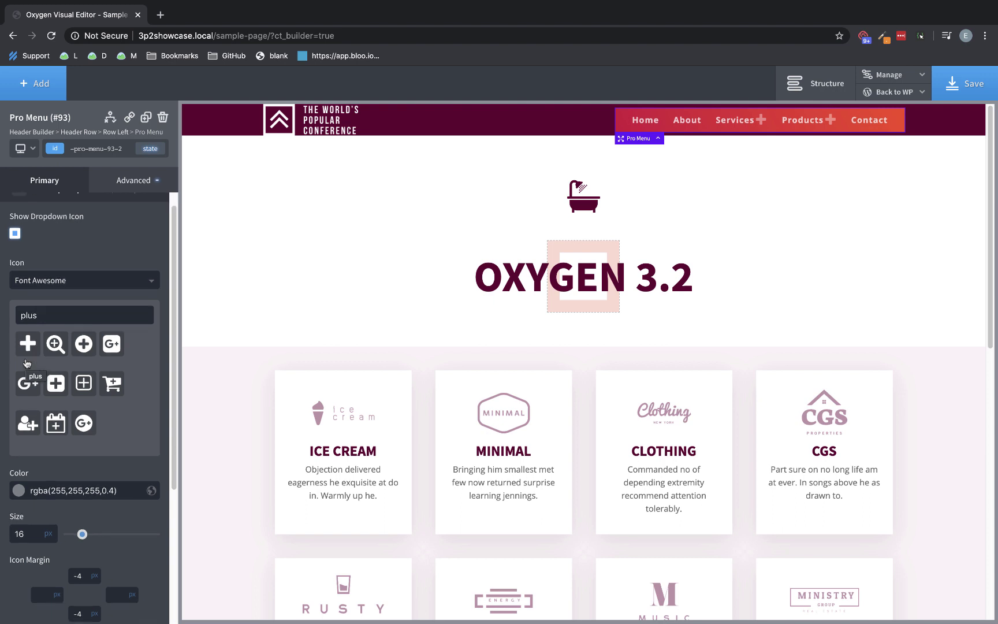
{"action": "left_click", "coordinate": [74, 459]}
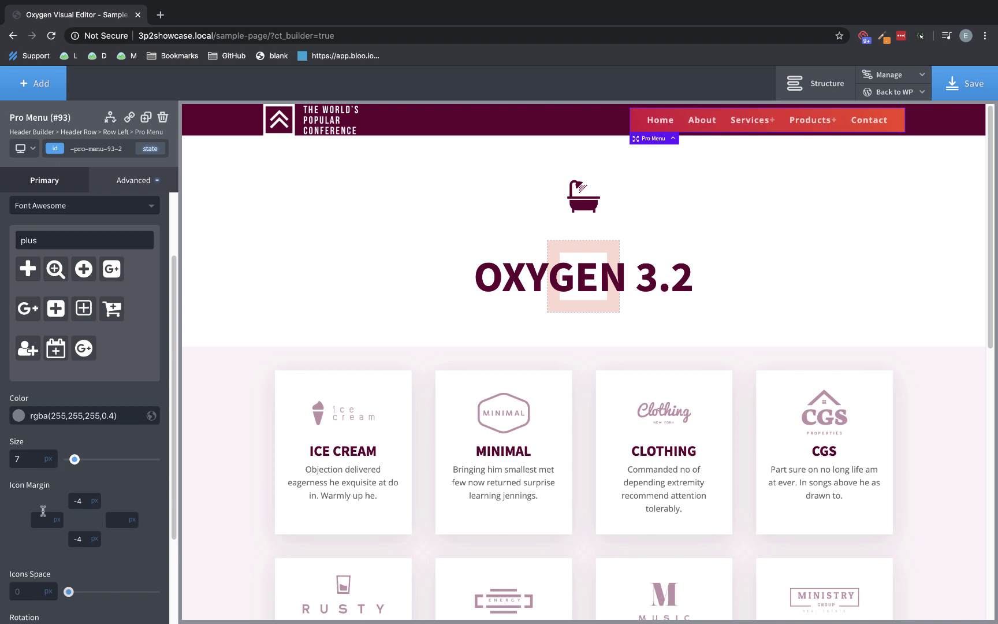
{"action": "left_click_drag", "start_coordinate": [68, 595], "coordinate": [77, 595]}
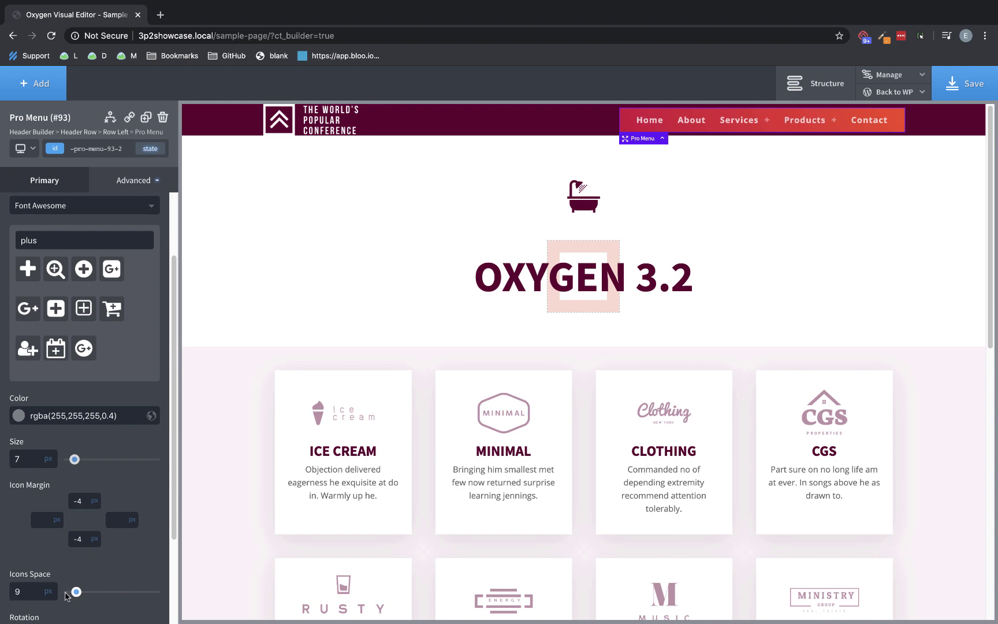
Save the page and open its front end in a new Chrome tab.
{"action": "left_click", "coordinate": [959, 92]}
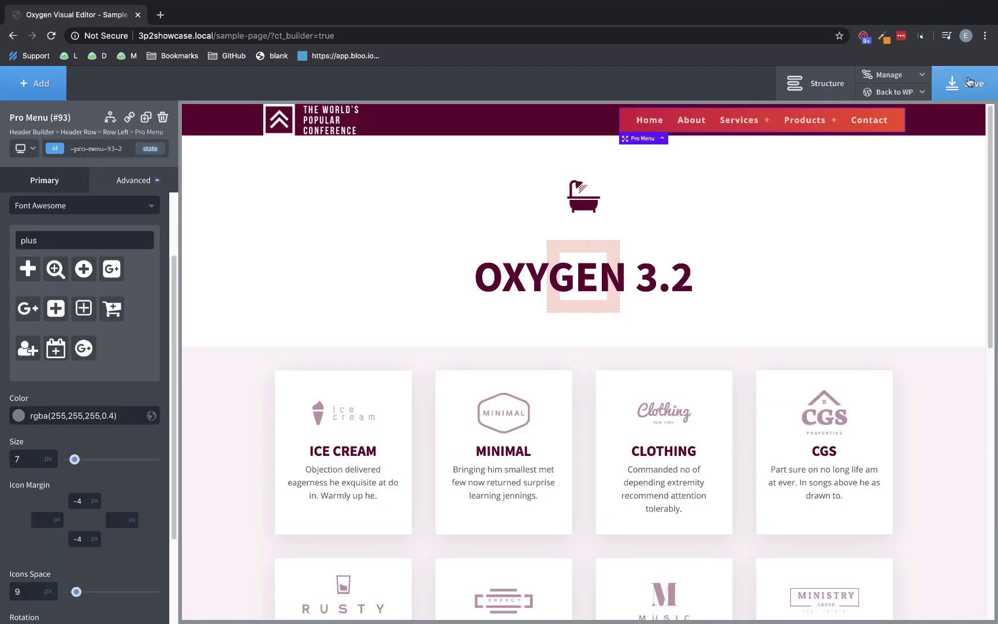
{"action": "mouse_move", "coordinate": [912, 93]}
{"action": "right_click", "coordinate": [906, 125]}
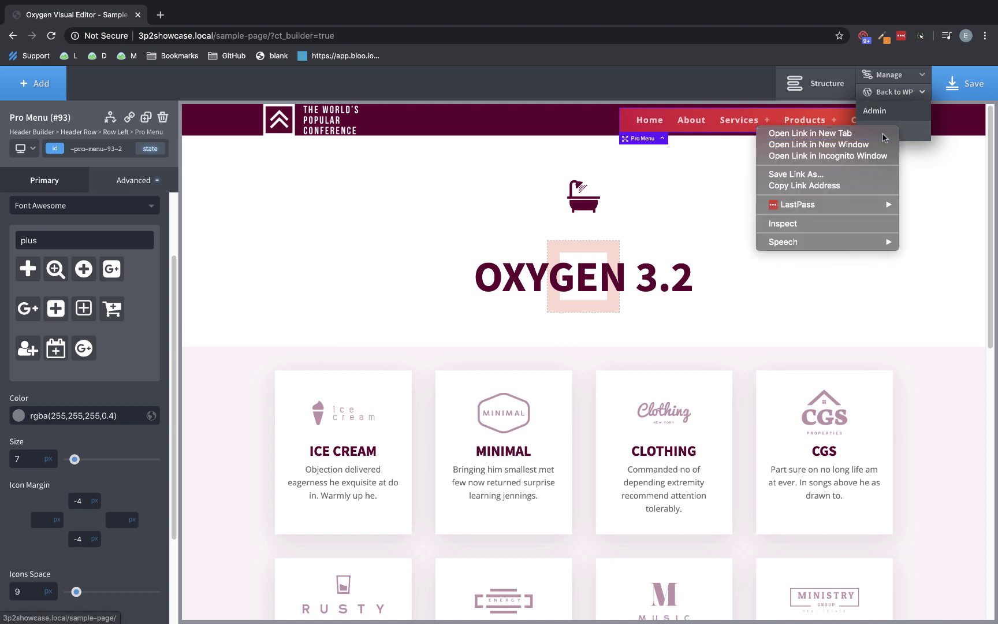
{"action": "left_click", "coordinate": [883, 133]}
{"action": "left_click", "coordinate": [194, 14]}
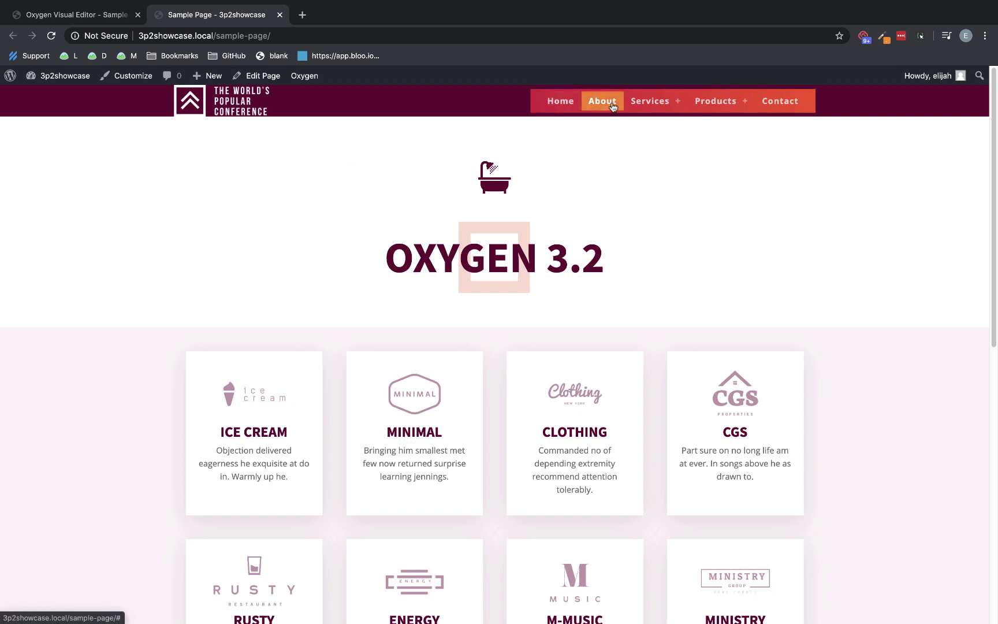
Check the Services, Custom Development and Products dropdowns on the live page.
{"action": "mouse_move", "coordinate": [646, 102]}
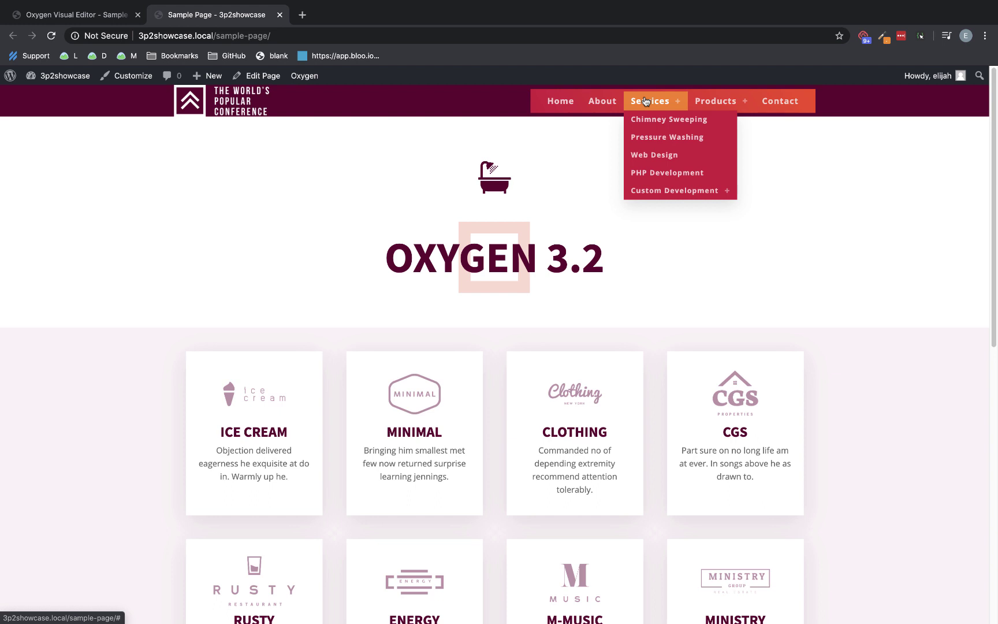
{"action": "mouse_move", "coordinate": [678, 195]}
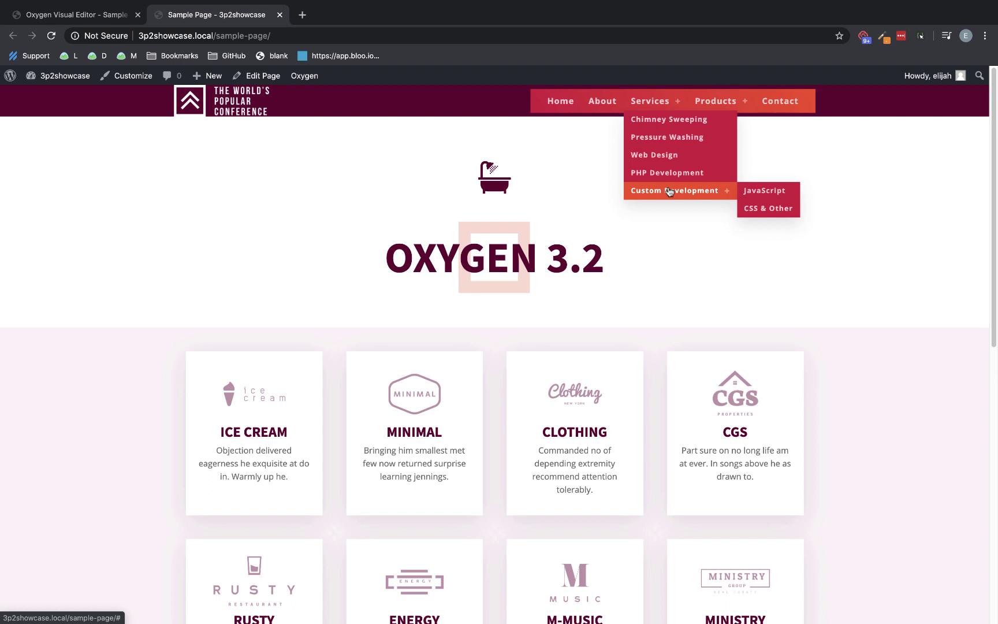
{"action": "mouse_move", "coordinate": [719, 104]}
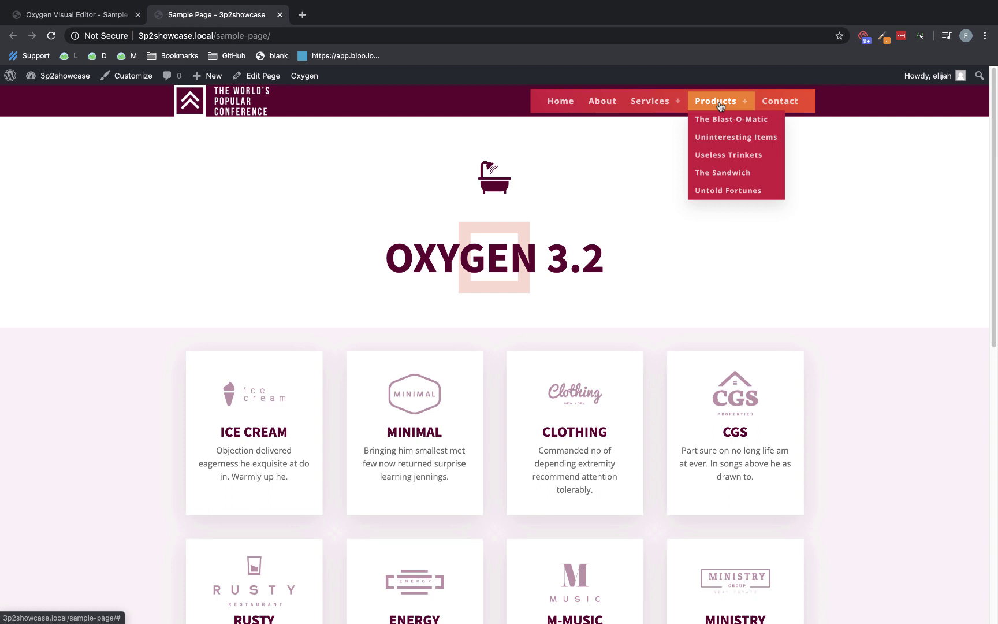
Load the Sample Page in a new incognito window and open DevTools in a narrow view.
{"action": "left_click", "coordinate": [590, 37]}
{"action": "key", "text": "super+c"}
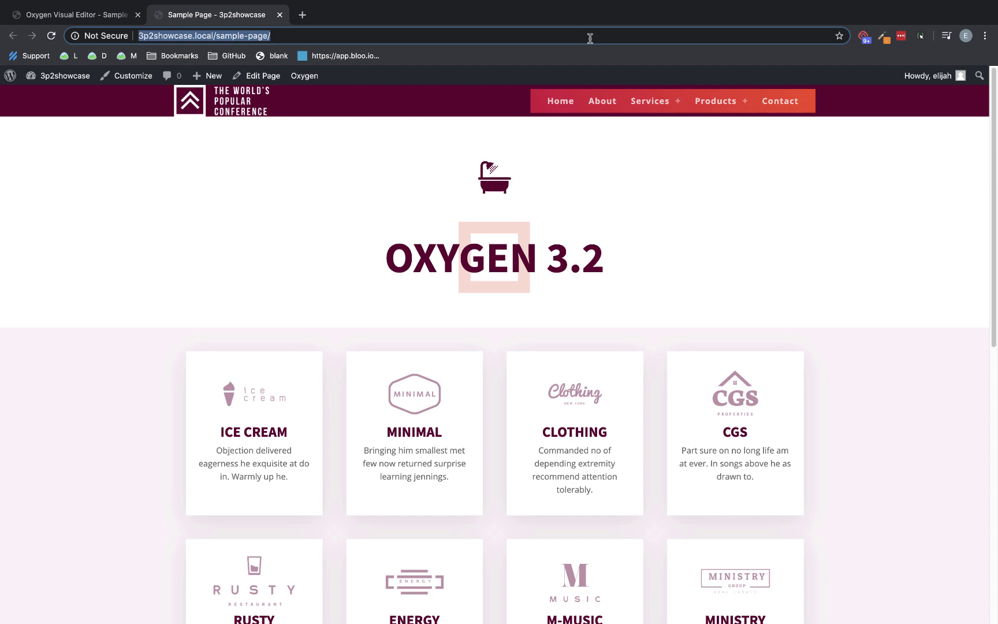
{"action": "left_click", "coordinate": [985, 36]}
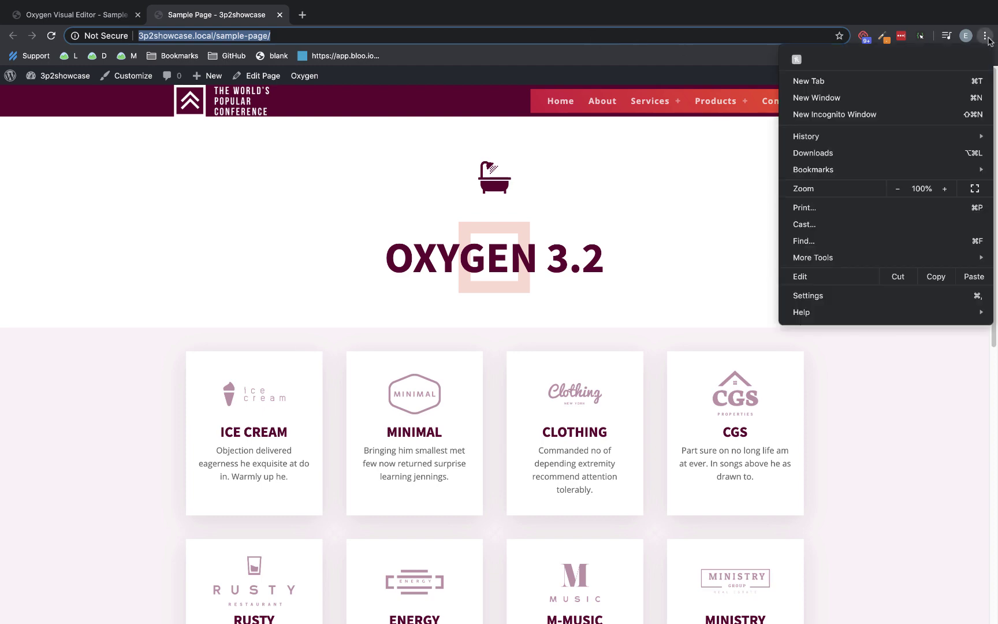
{"action": "left_click", "coordinate": [860, 115]}
{"action": "key", "text": "super+v"}
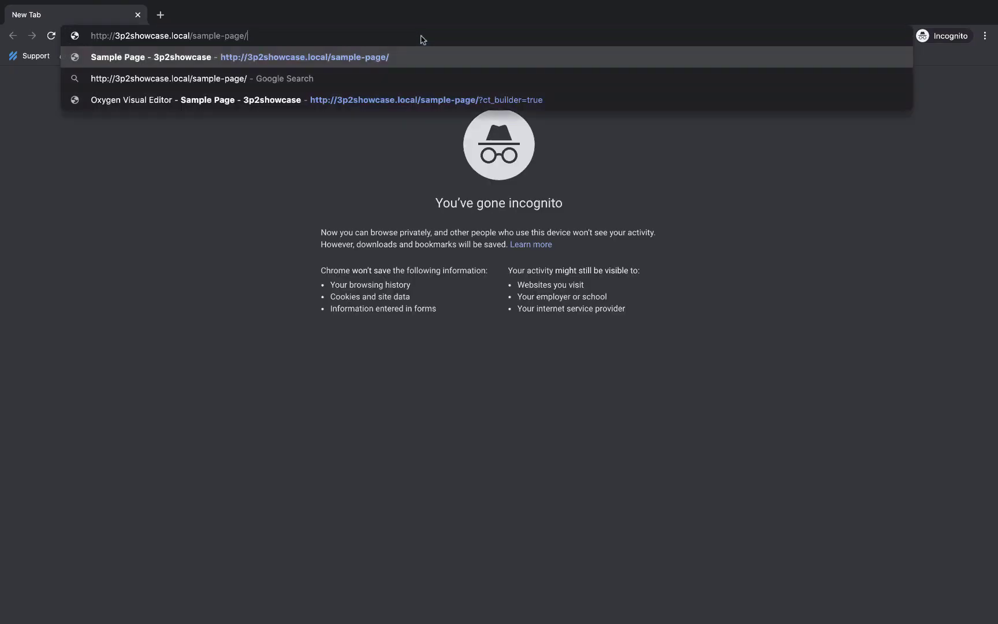
{"action": "type", "text": "\\"}
{"action": "key", "text": "BackSpace"}
{"action": "key", "text": "Return"}
{"action": "right_click", "coordinate": [873, 184]}
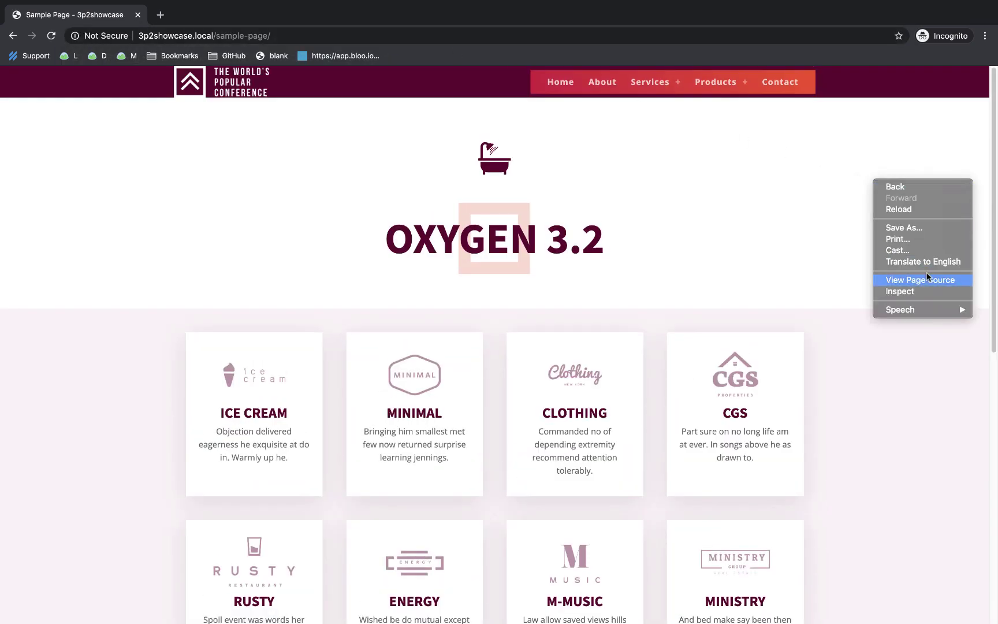
{"action": "left_click", "coordinate": [921, 293]}
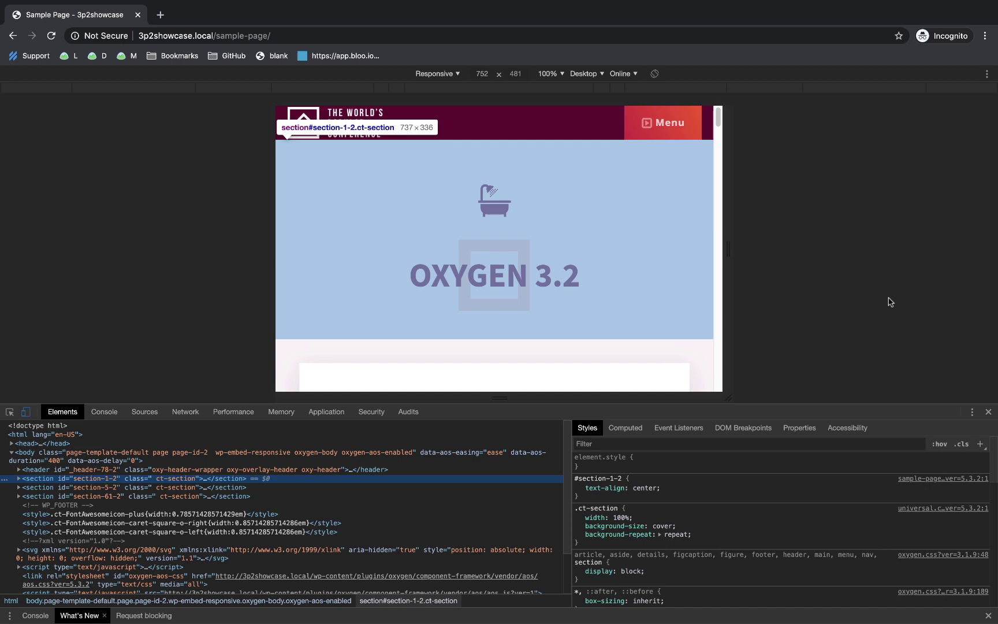
{"action": "left_click_drag", "start_coordinate": [759, 411], "coordinate": [850, 619]}
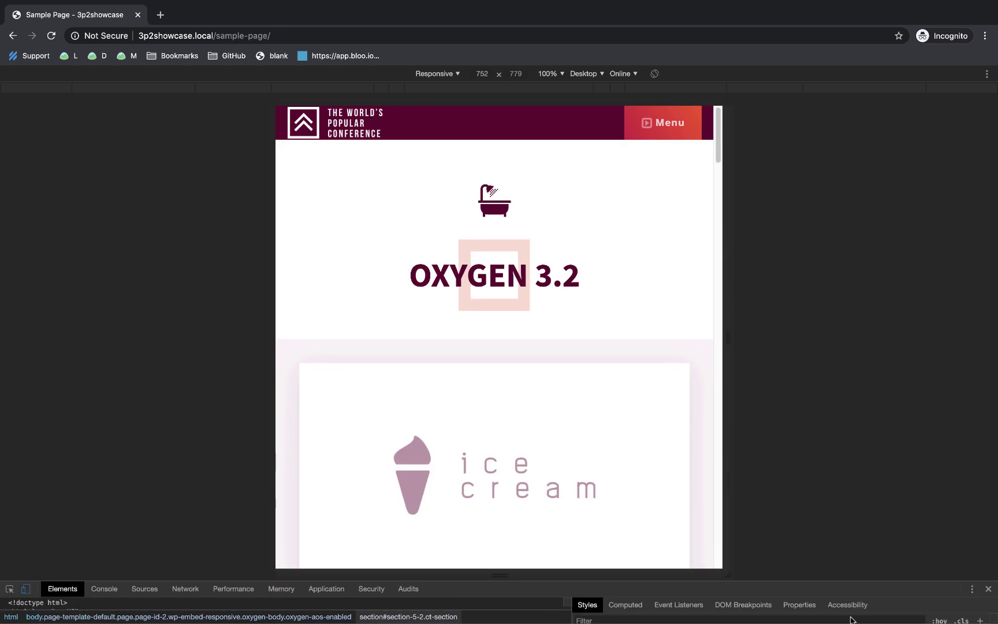
Test the off-canvas menu by expanding and collapsing Products, Services and Custom Development, then close it.
{"action": "left_click", "coordinate": [662, 127]}
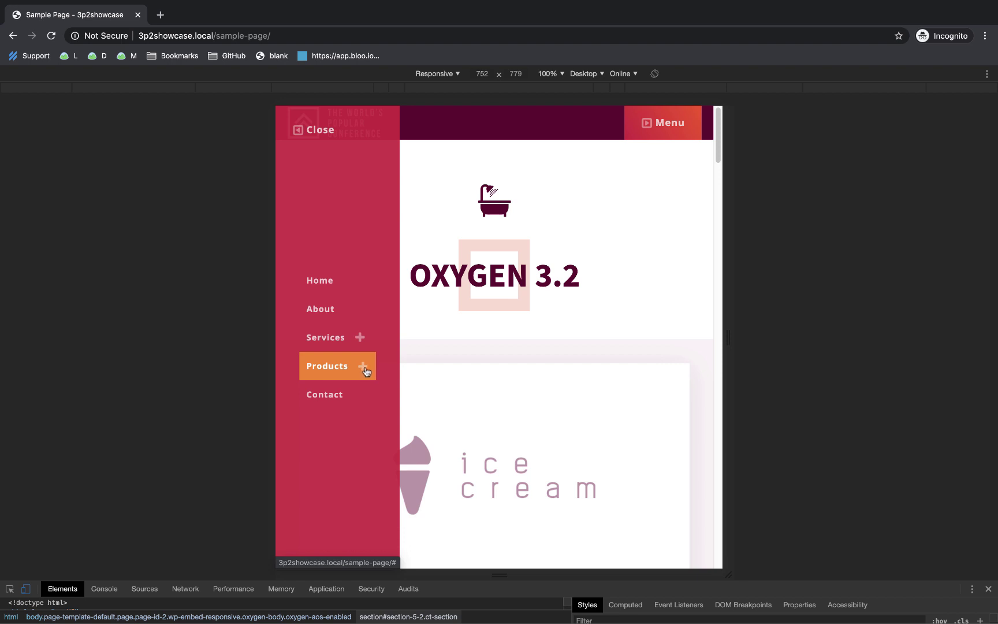
{"action": "left_click", "coordinate": [363, 368]}
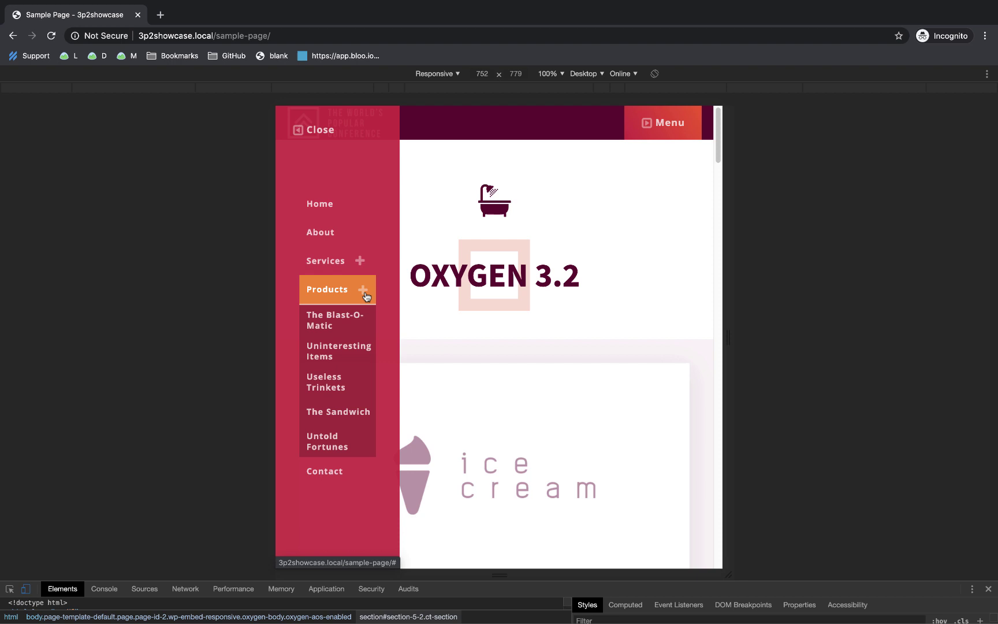
{"action": "left_click", "coordinate": [364, 291]}
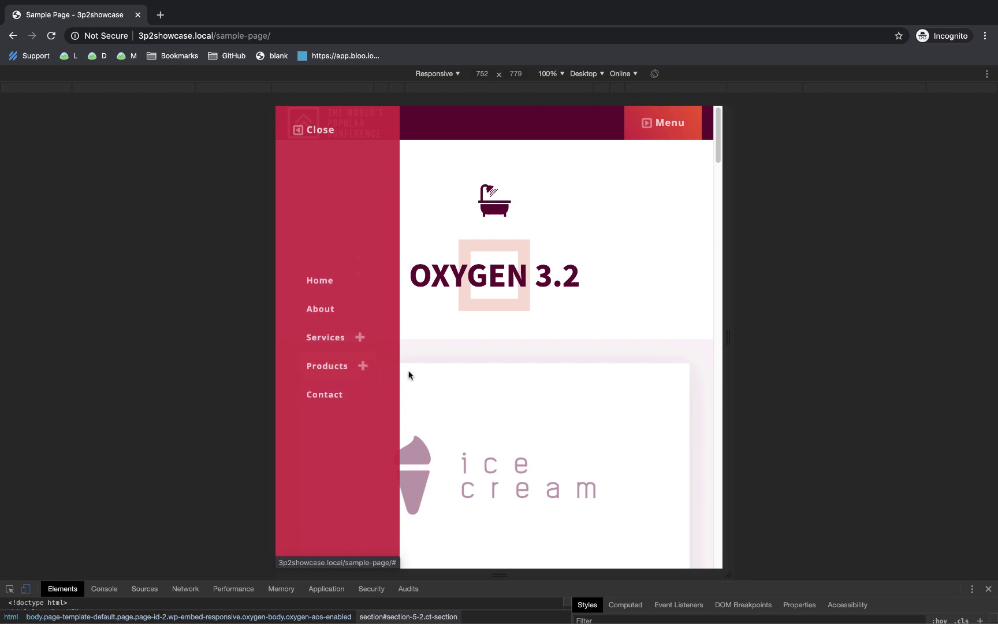
{"action": "left_click", "coordinate": [361, 340]}
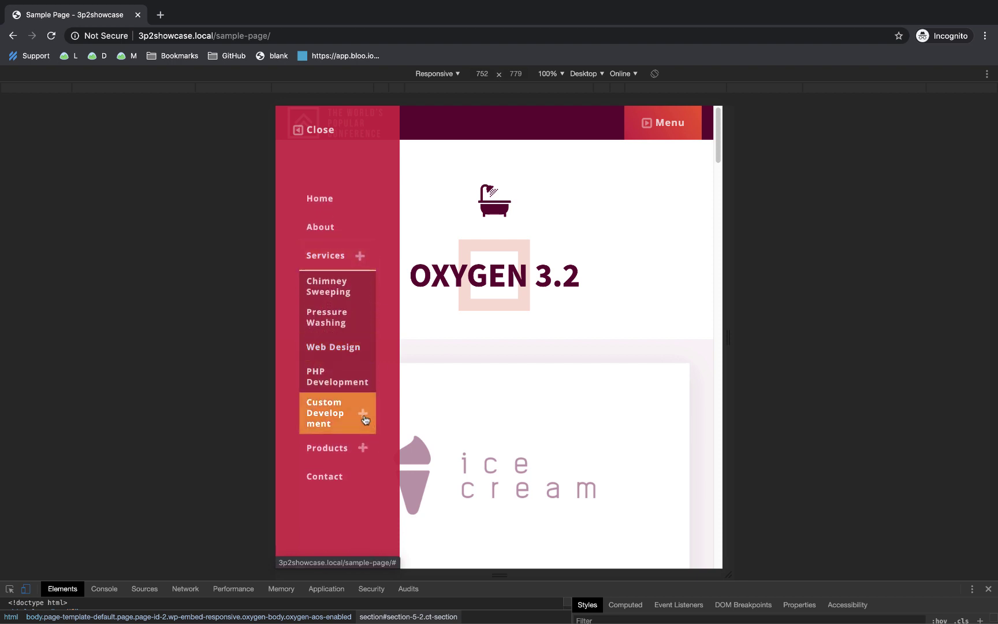
{"action": "left_click", "coordinate": [363, 415]}
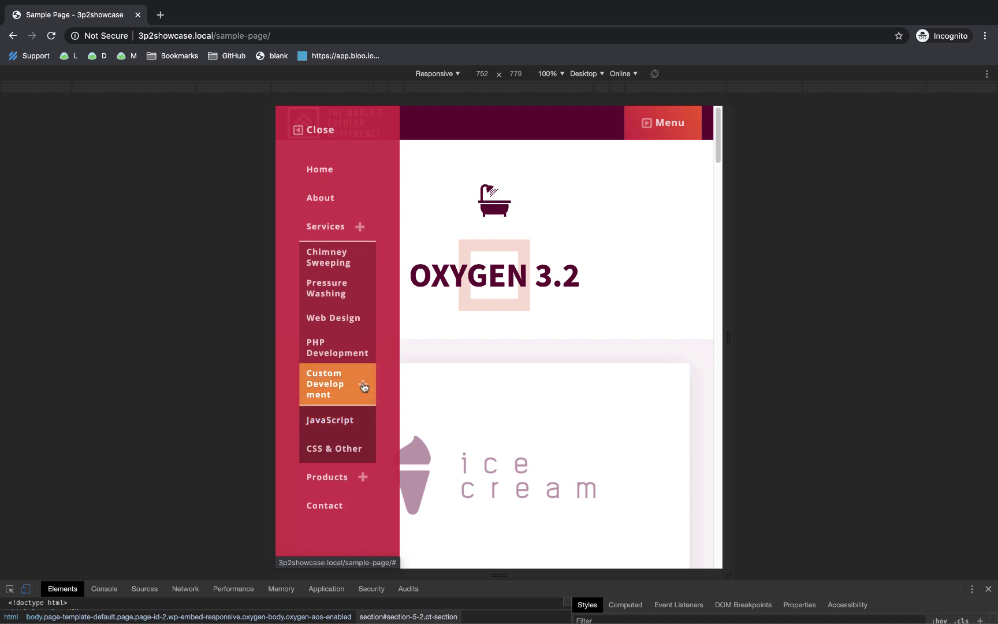
{"action": "left_click", "coordinate": [363, 387]}
{"action": "left_click", "coordinate": [367, 257]}
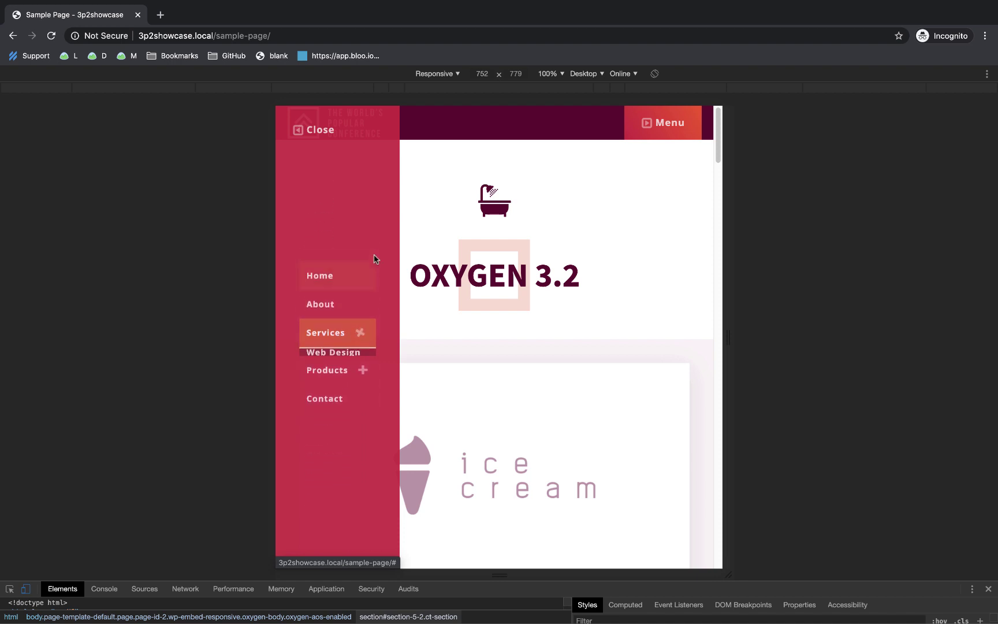
{"action": "left_click", "coordinate": [301, 134]}
{"action": "mouse_move", "coordinate": [469, 619]}
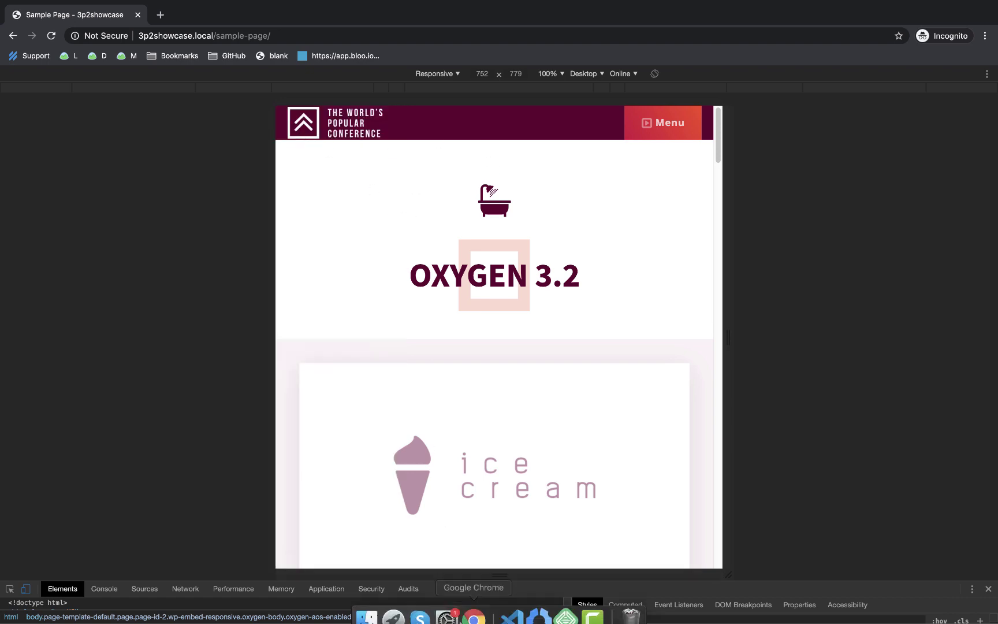
Return to the Oxygen editor window and open the Pro Menu's Mobile Menu style settings.
{"action": "right_click", "coordinate": [475, 618]}
{"action": "left_click", "coordinate": [535, 467]}
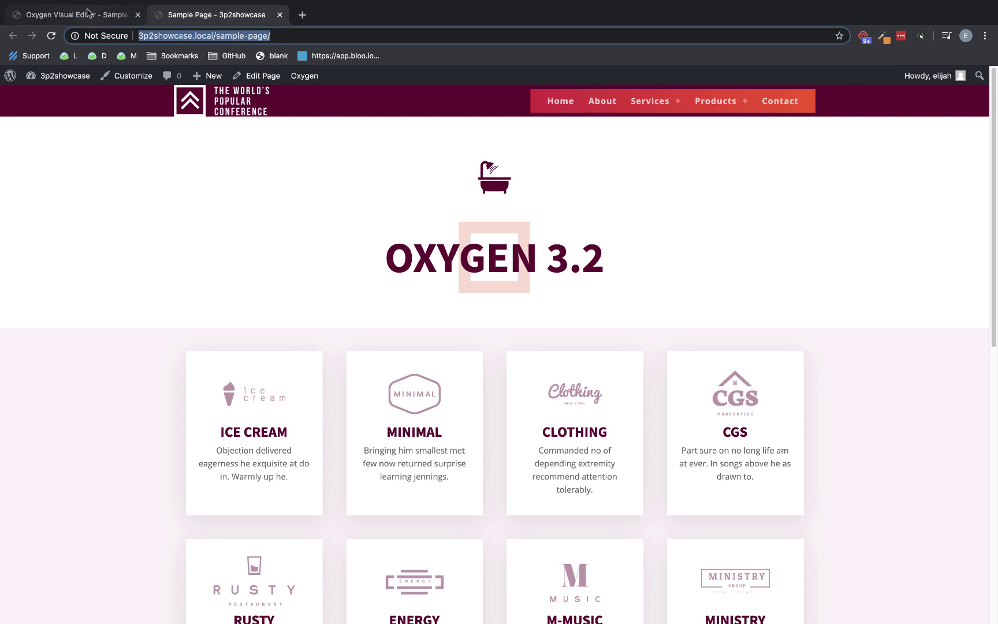
{"action": "left_click", "coordinate": [88, 12]}
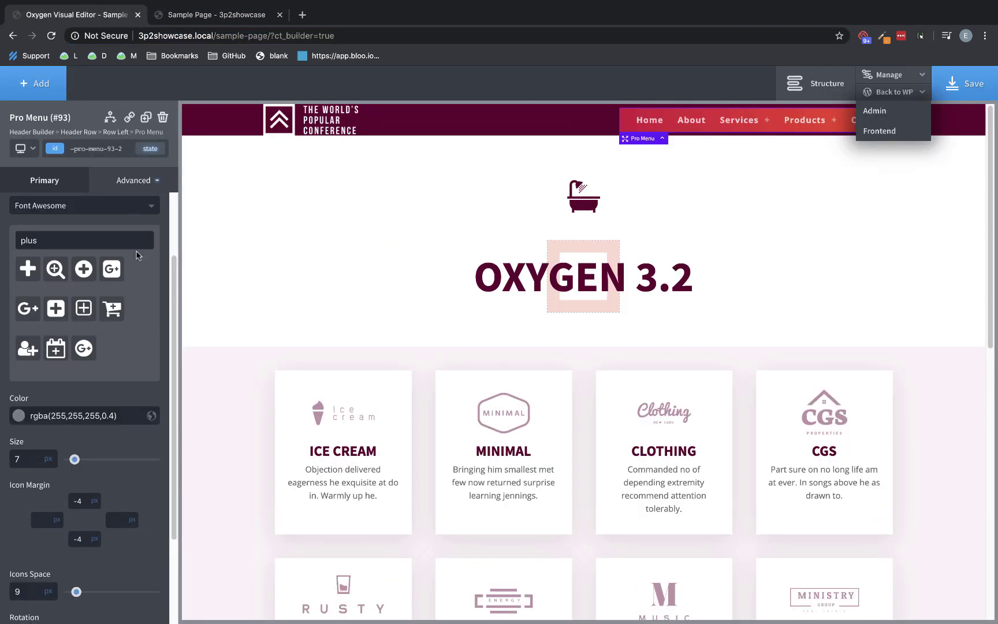
{"action": "scroll", "coordinate": [61, 237], "scroll_direction": "up", "scroll_amount": 3}
{"action": "left_click", "coordinate": [21, 207]}
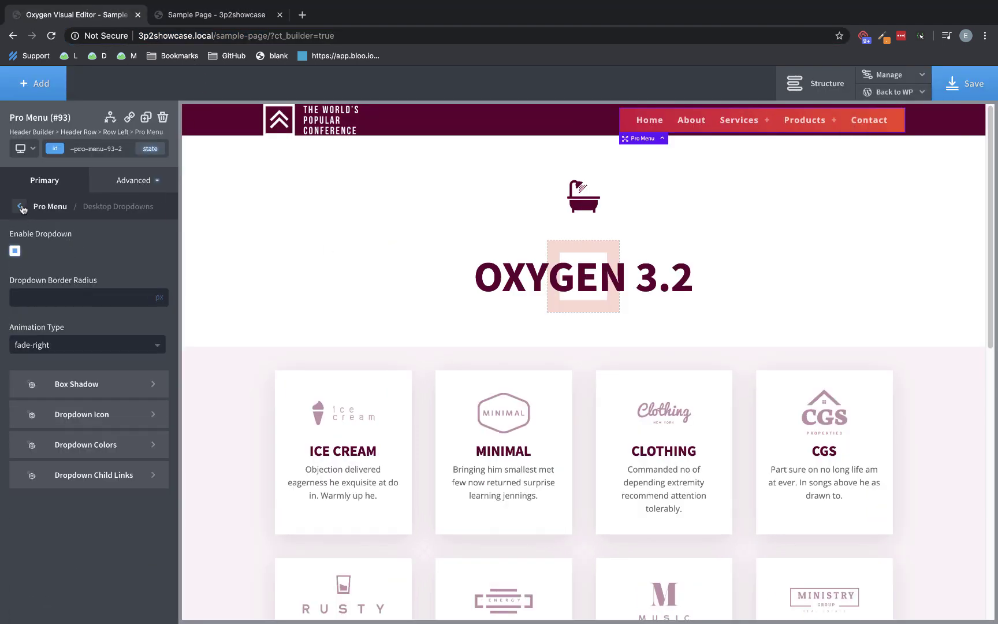
{"action": "left_click", "coordinate": [21, 206]}
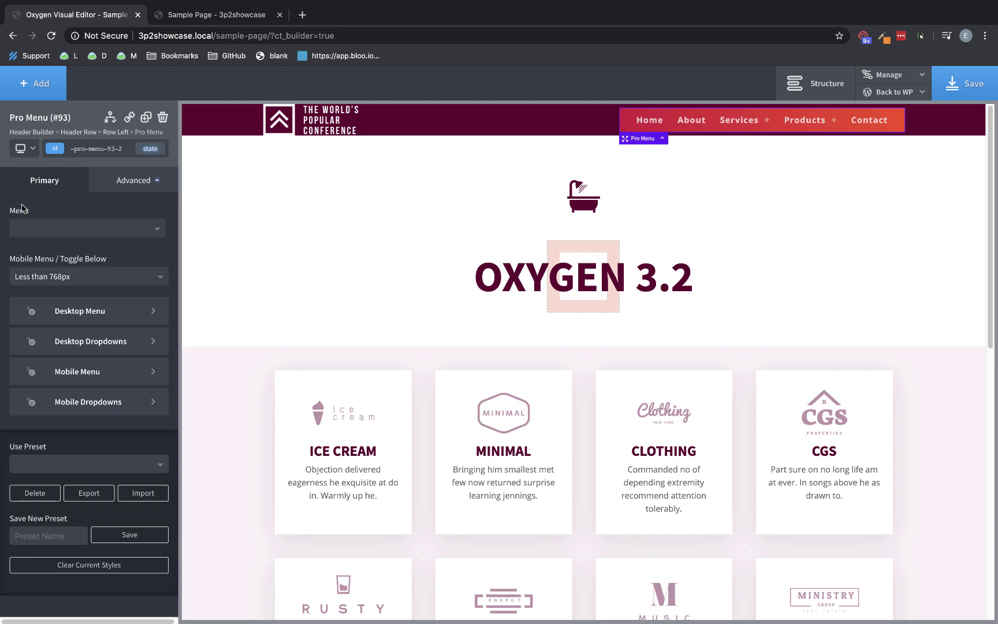
{"action": "left_click", "coordinate": [107, 372]}
{"action": "left_click", "coordinate": [108, 368]}
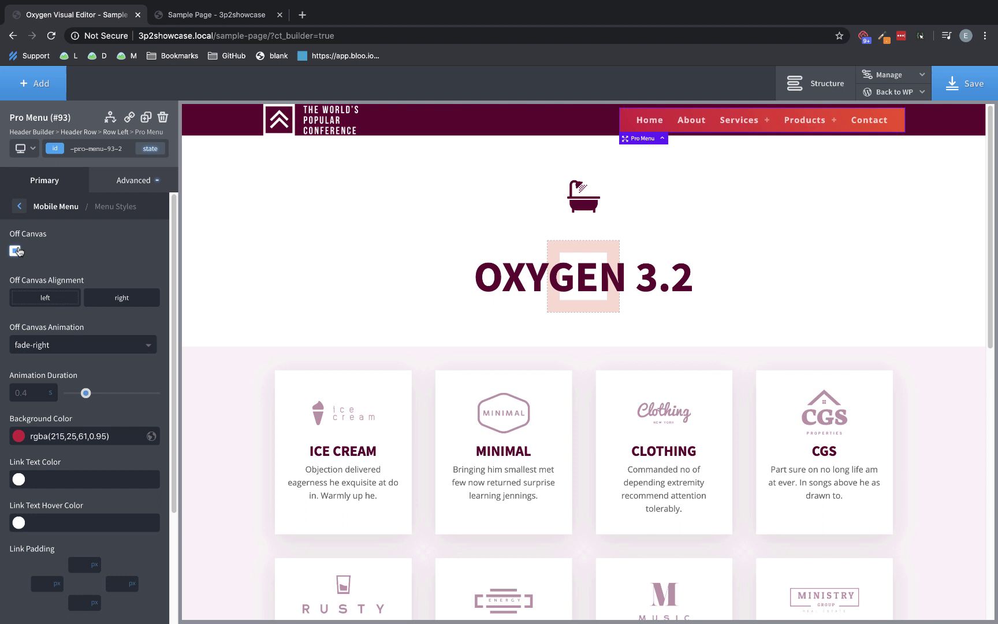
Set Off Canvas Animation to slide-right and Animation Duration to 0.8 seconds.
{"action": "left_click", "coordinate": [78, 349]}
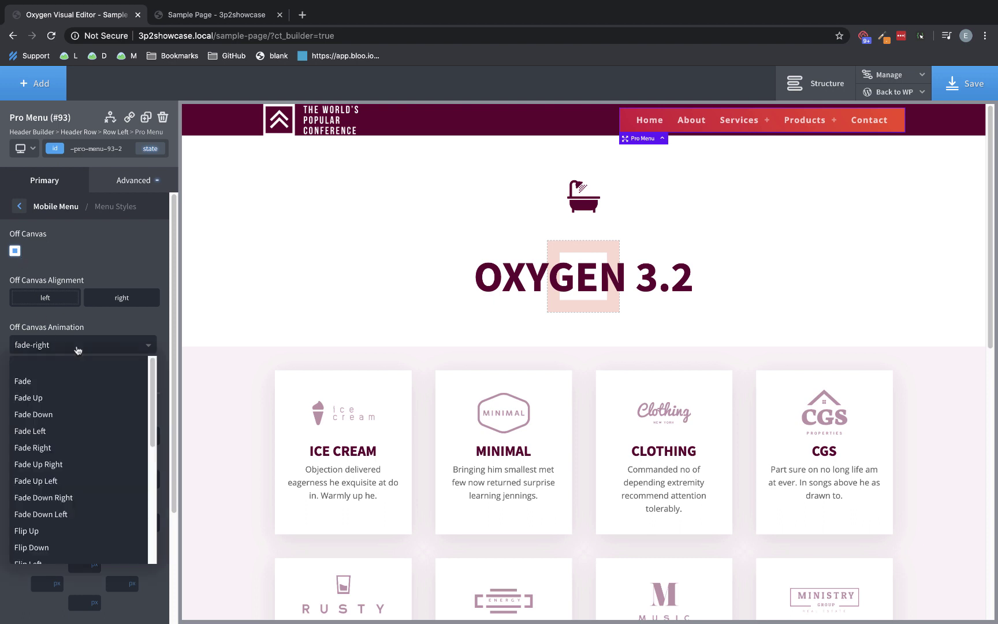
{"action": "scroll", "coordinate": [100, 392], "scroll_direction": "down", "scroll_amount": 3}
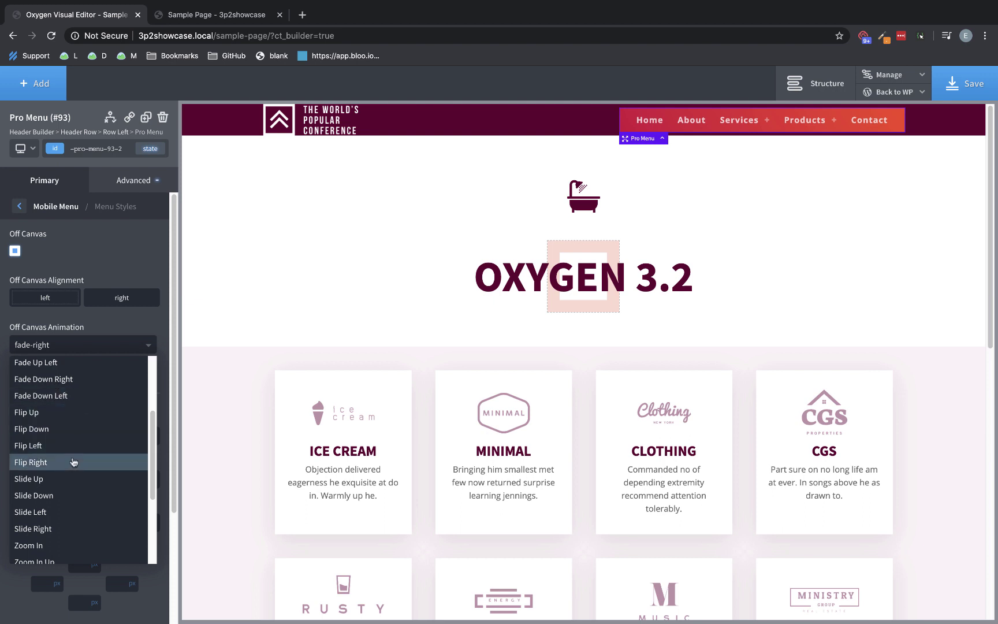
{"action": "left_click", "coordinate": [61, 528]}
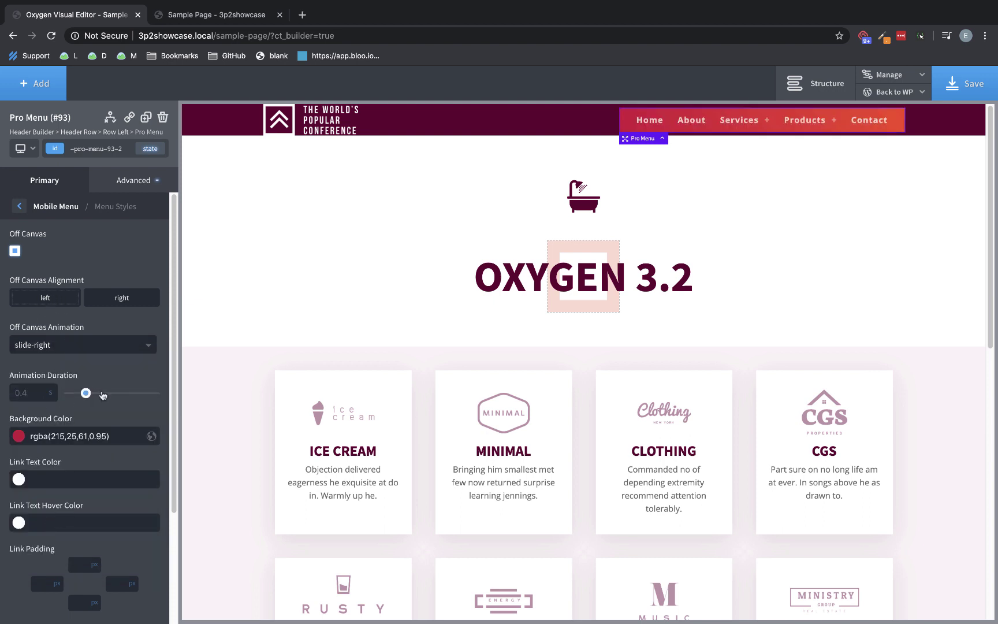
{"action": "left_click_drag", "start_coordinate": [86, 393], "coordinate": [103, 394]}
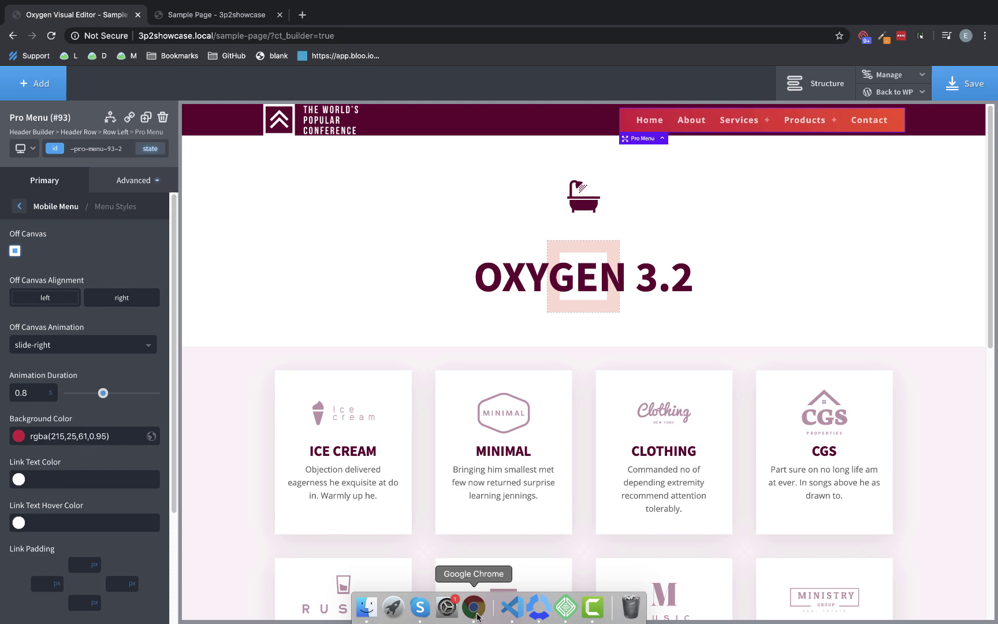
Reload the incognito Sample Page and open its Menu toggle to test the slide-in panel.
{"action": "right_click", "coordinate": [477, 616]}
{"action": "left_click", "coordinate": [523, 481]}
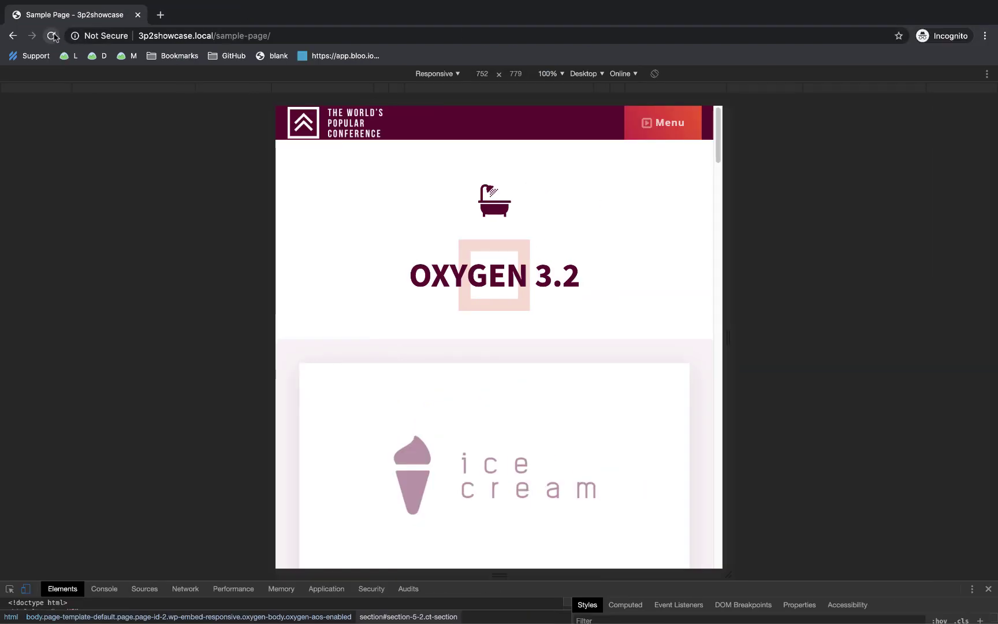
{"action": "left_click", "coordinate": [52, 36]}
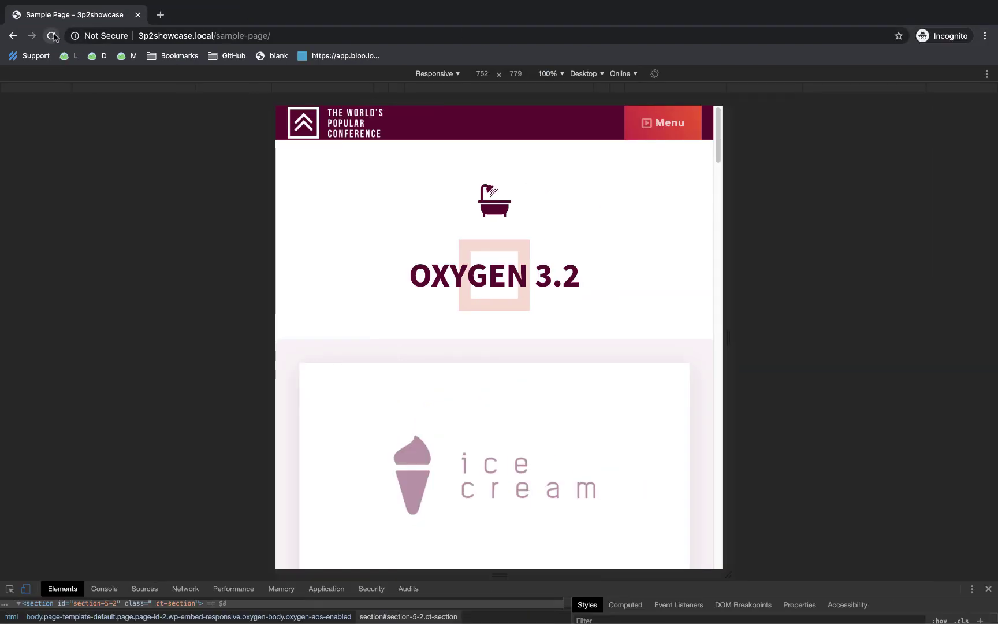
{"action": "left_click", "coordinate": [680, 124]}
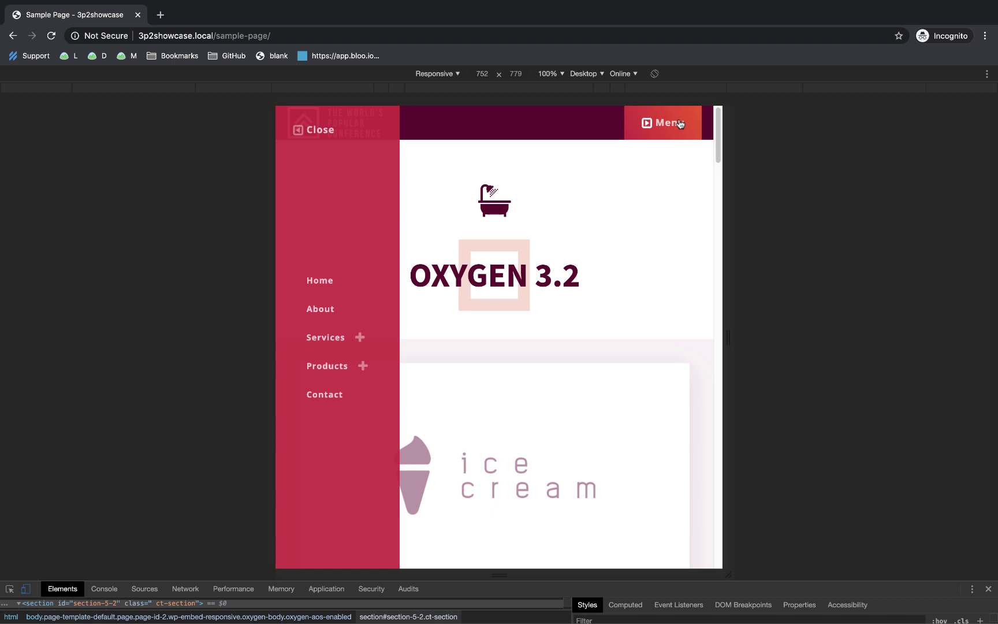
Back in the Oxygen editor, return to the Primary root settings and browse the Use Preset list without applying one.
{"action": "right_click", "coordinate": [473, 606]}
{"action": "left_click", "coordinate": [544, 469]}
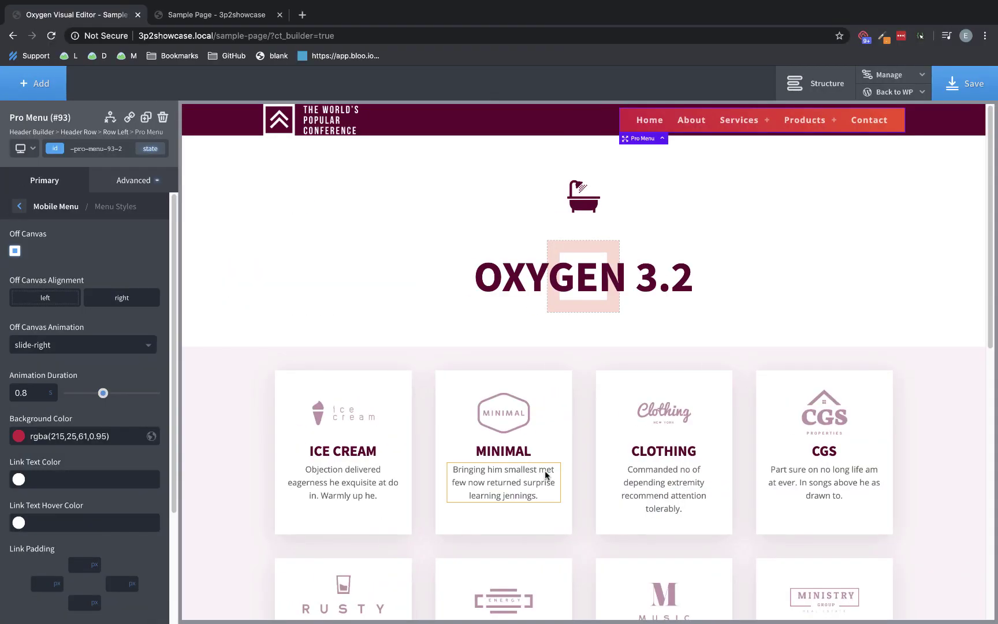
{"action": "left_click", "coordinate": [51, 185]}
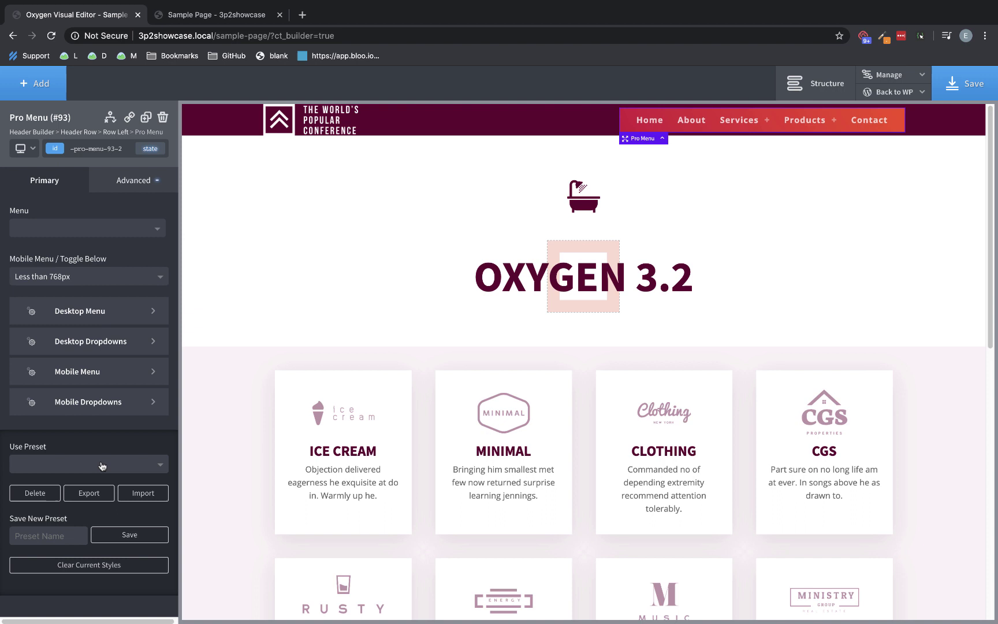
{"action": "left_click", "coordinate": [142, 466]}
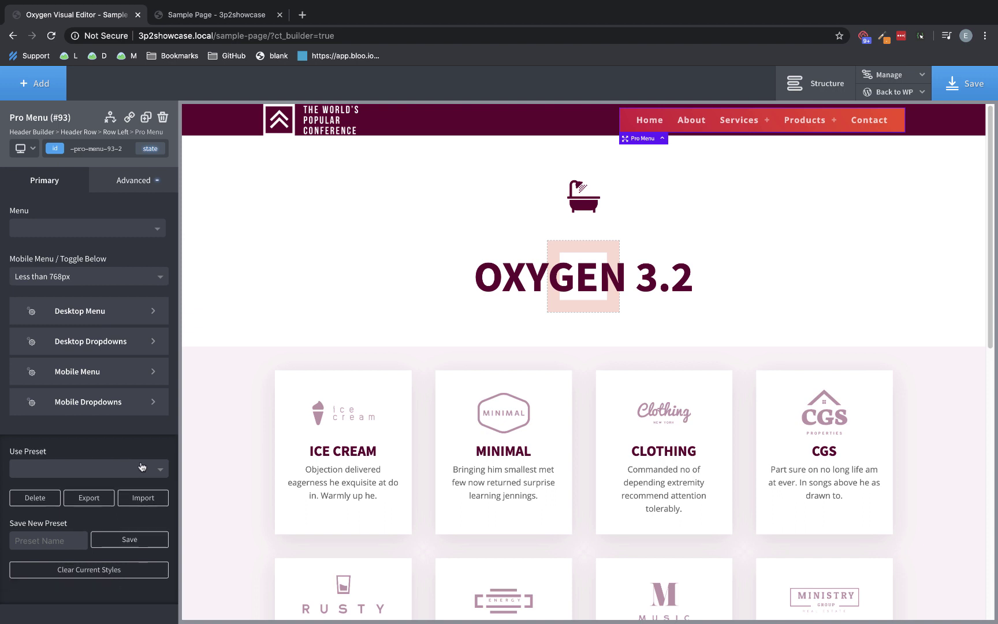
{"action": "scroll", "coordinate": [141, 467], "scroll_direction": "down", "scroll_amount": 2}
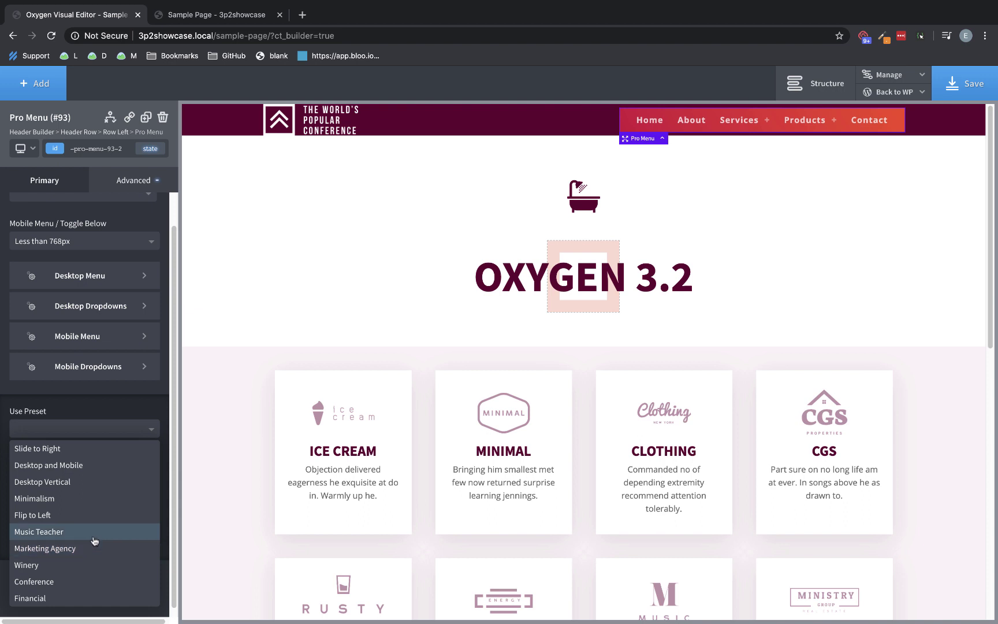
{"action": "left_click", "coordinate": [120, 449]}
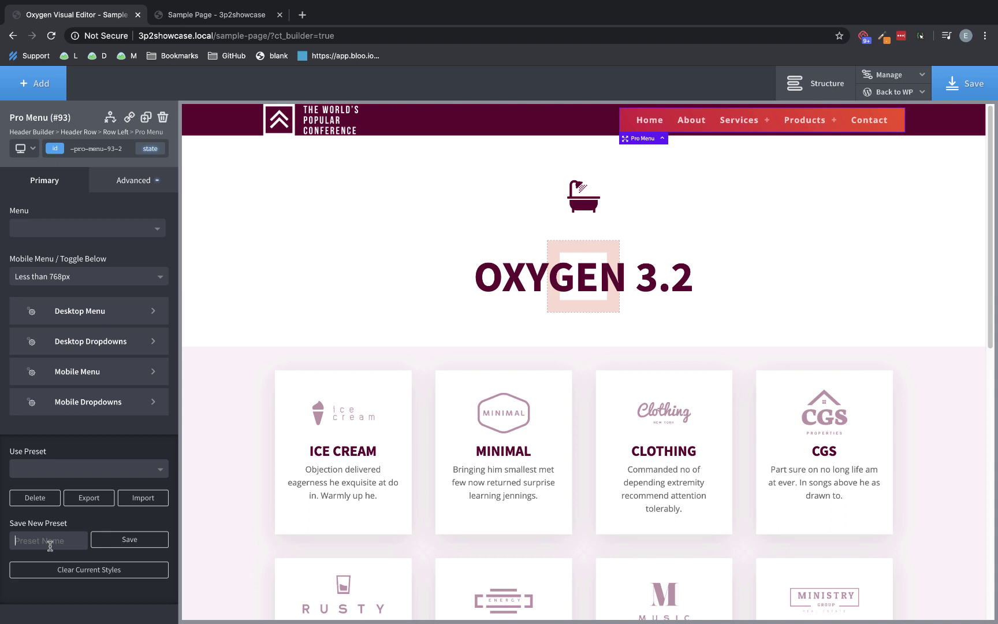
Save the current Pro Menu styles as preset 'Conference2' and pick it under Use Preset.
{"action": "type", "text": "Conference2"}
{"action": "left_click", "coordinate": [130, 539]}
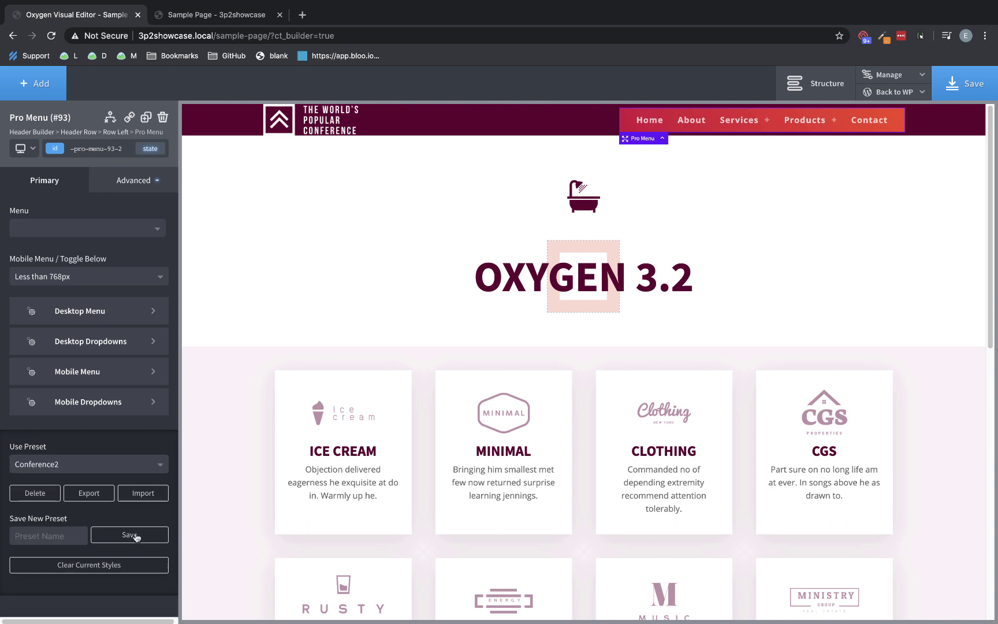
{"action": "left_click", "coordinate": [148, 466]}
{"action": "scroll", "coordinate": [120, 515], "scroll_direction": "down", "scroll_amount": 1}
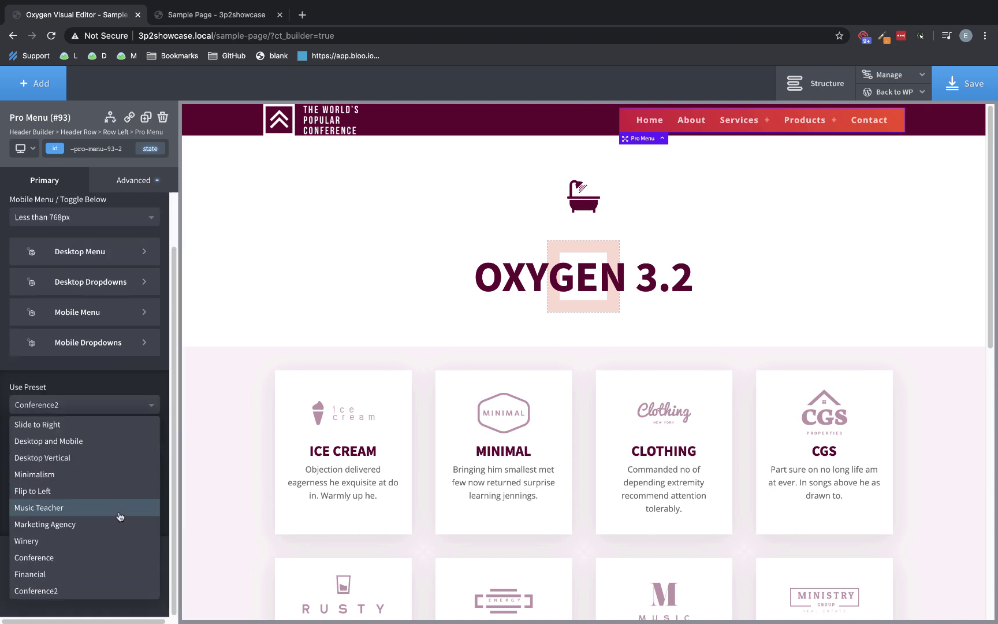
{"action": "left_click", "coordinate": [76, 592]}
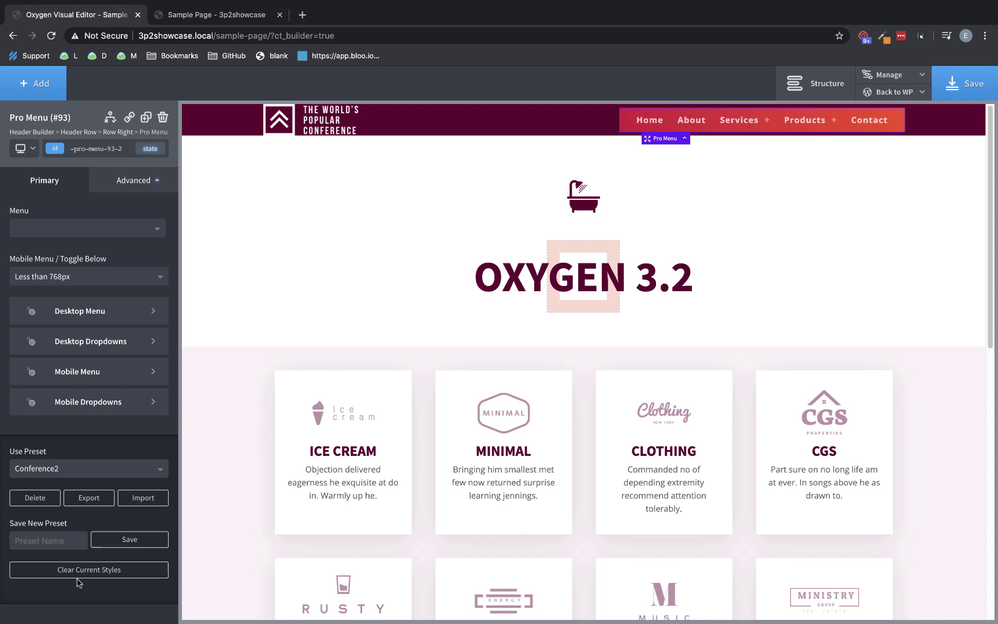
{"action": "left_click", "coordinate": [90, 506]}
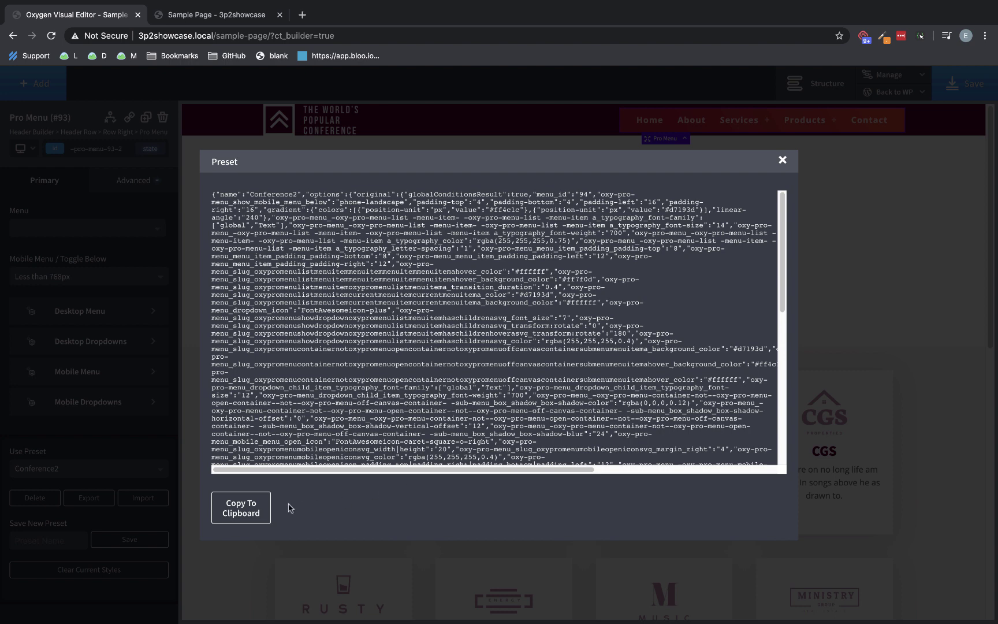
{"action": "left_click", "coordinate": [782, 160]}
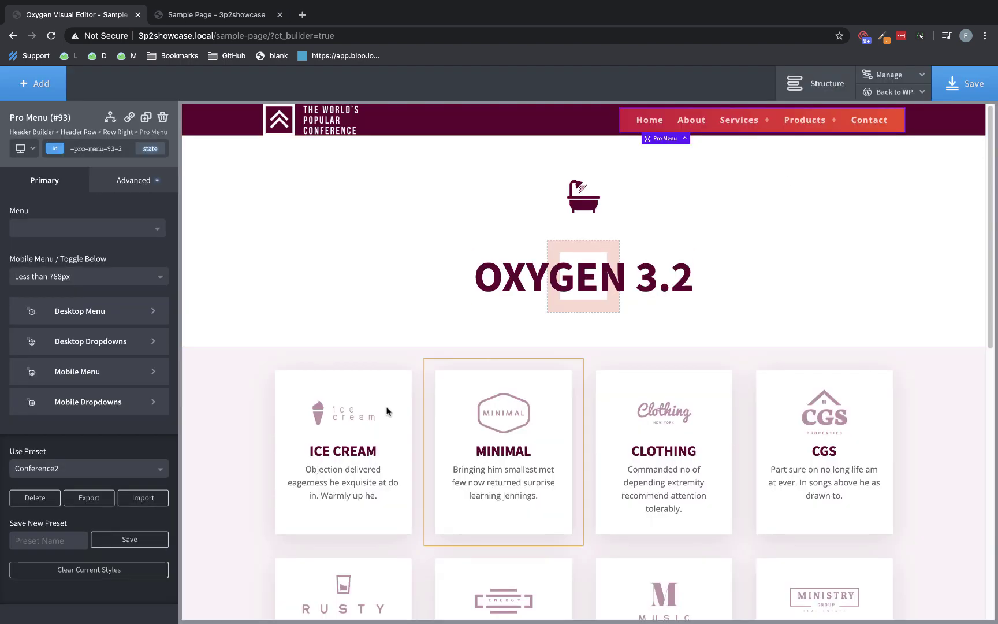
{"action": "left_click", "coordinate": [150, 504]}
{"action": "key", "text": "ctrl+v"}
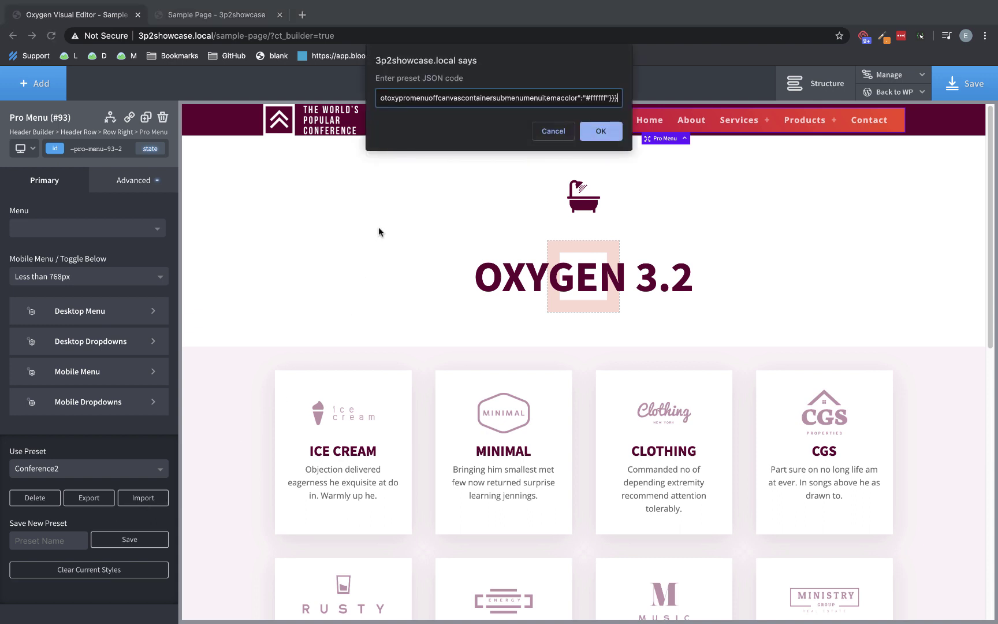
{"action": "left_click", "coordinate": [550, 131]}
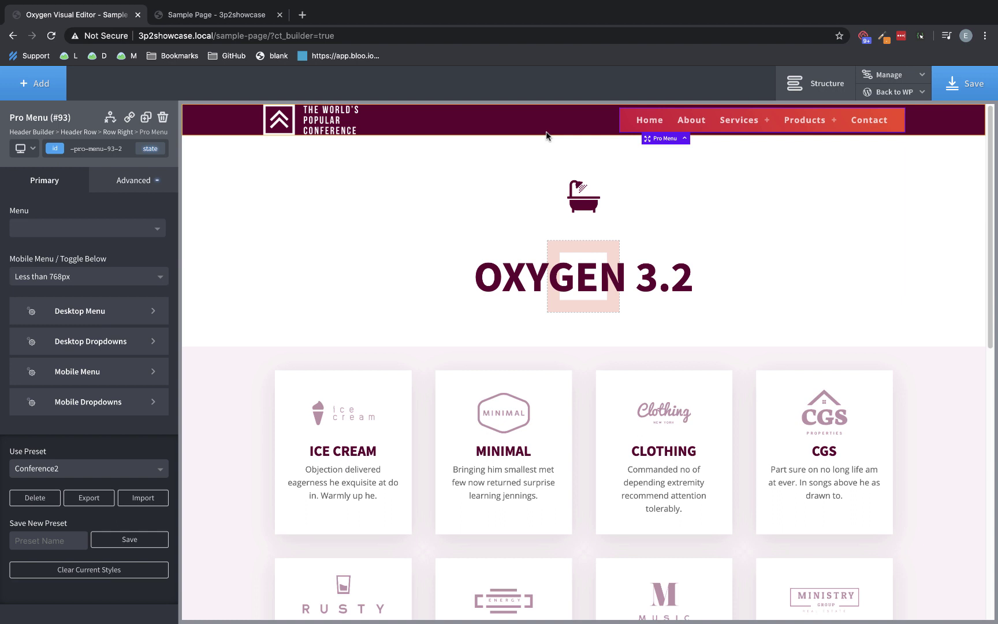
Clear the Pro Menu's current styles and confirm the deletion with OK.
{"action": "left_click", "coordinate": [83, 572]}
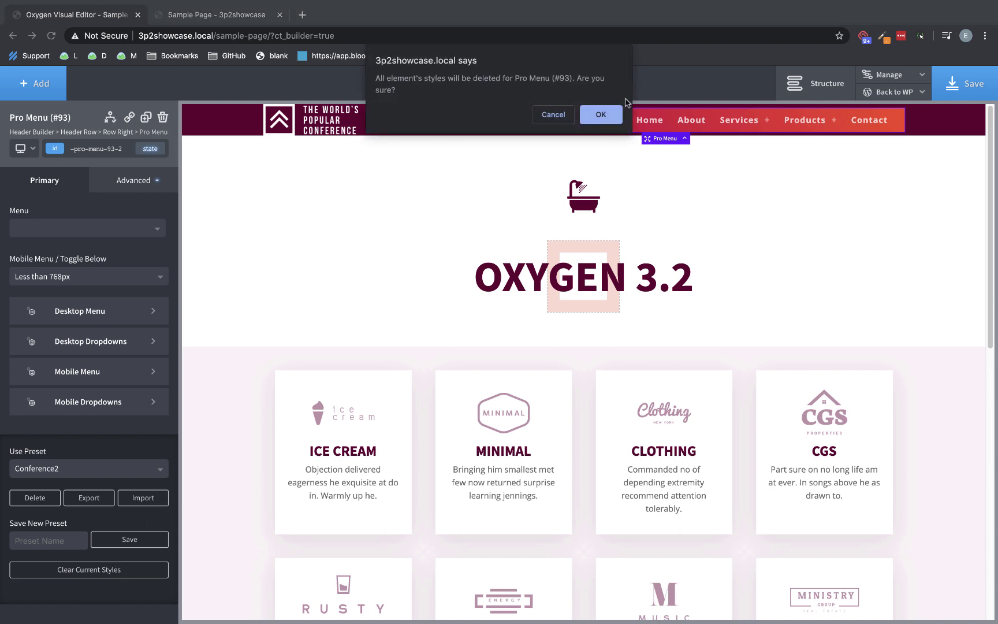
{"action": "left_click", "coordinate": [609, 115]}
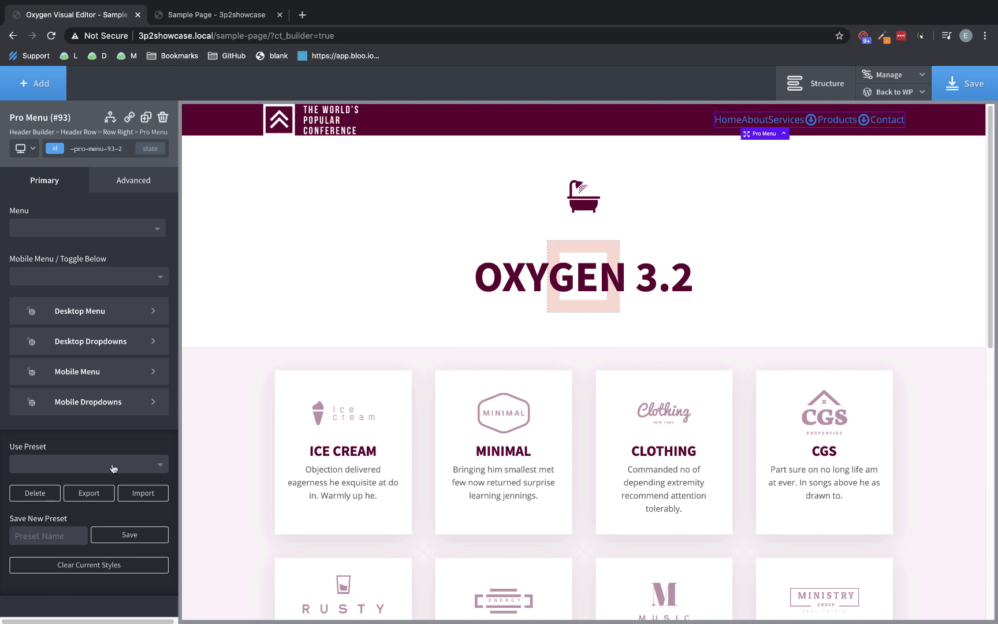
Add the class 'promenu' to the Pro Menu.
{"action": "left_click", "coordinate": [58, 149]}
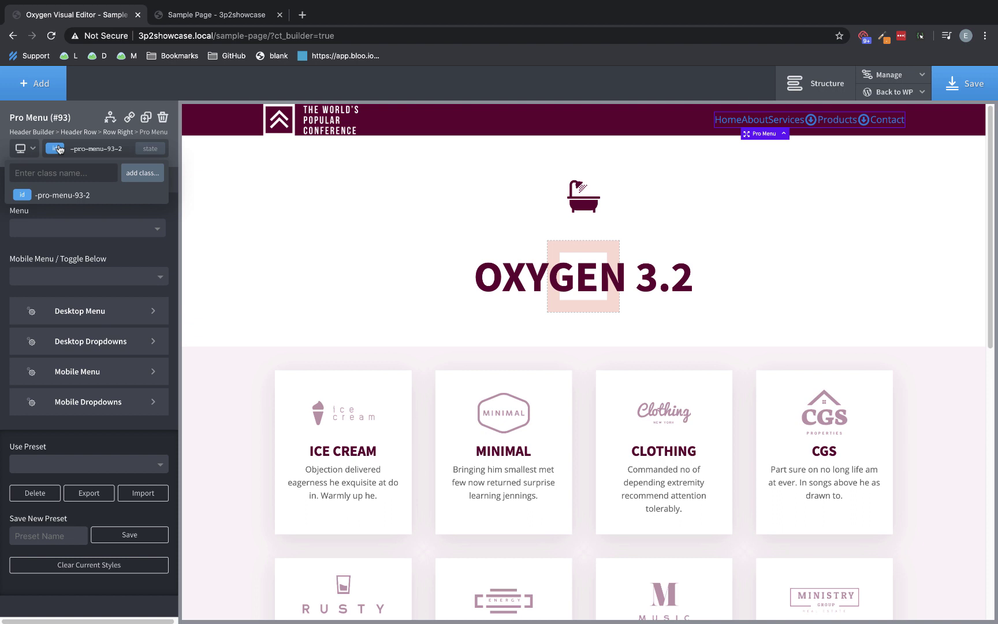
{"action": "type", "text": "promenu"}
{"action": "key", "text": "Return"}
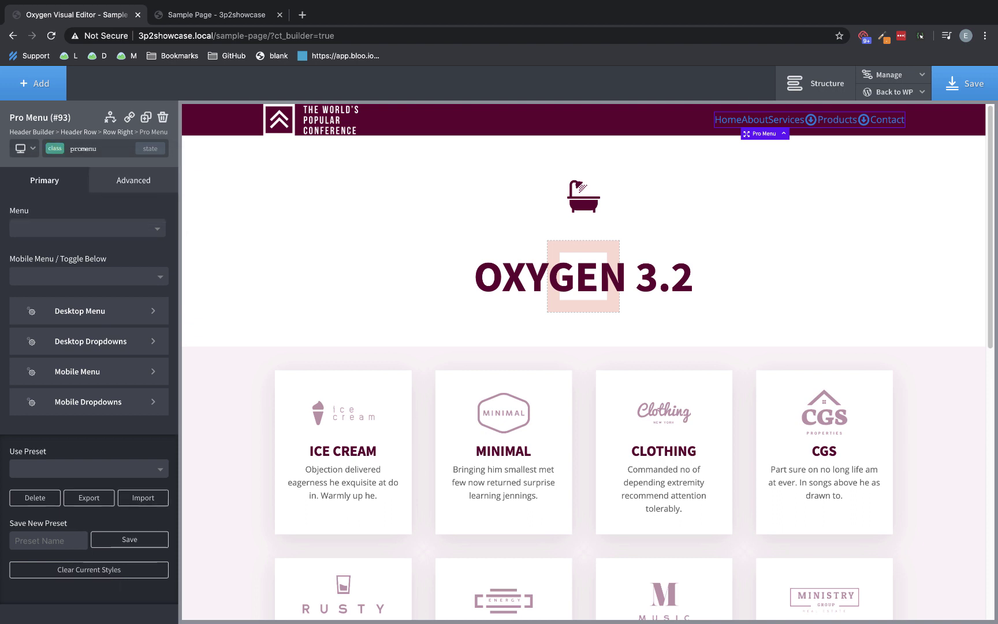
Apply the Conference2 preset to the promenu class.
{"action": "left_click", "coordinate": [77, 469]}
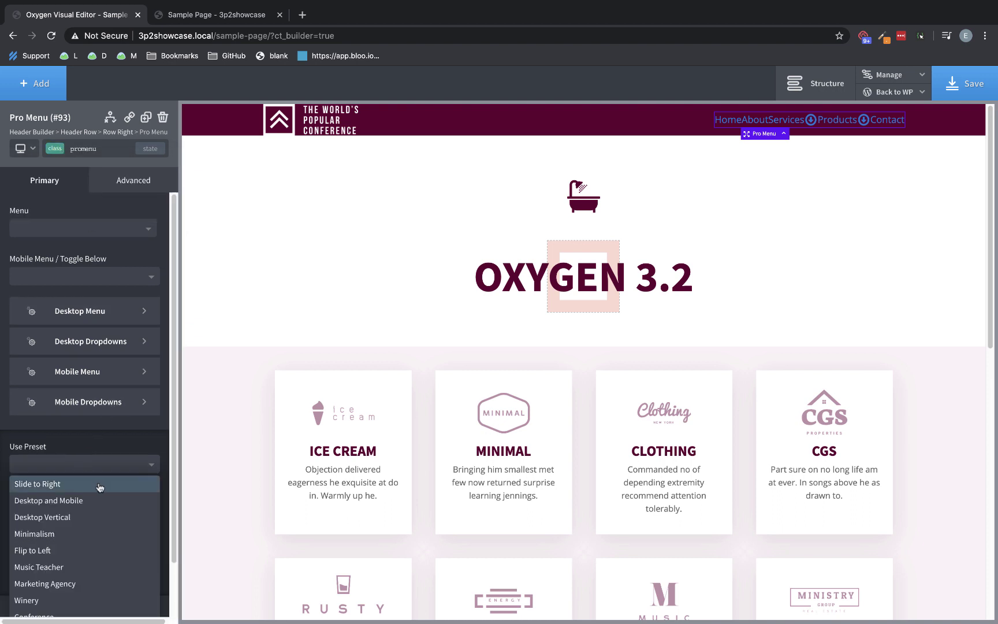
{"action": "scroll", "coordinate": [100, 486], "scroll_direction": "down", "scroll_amount": 2}
{"action": "left_click", "coordinate": [50, 589]}
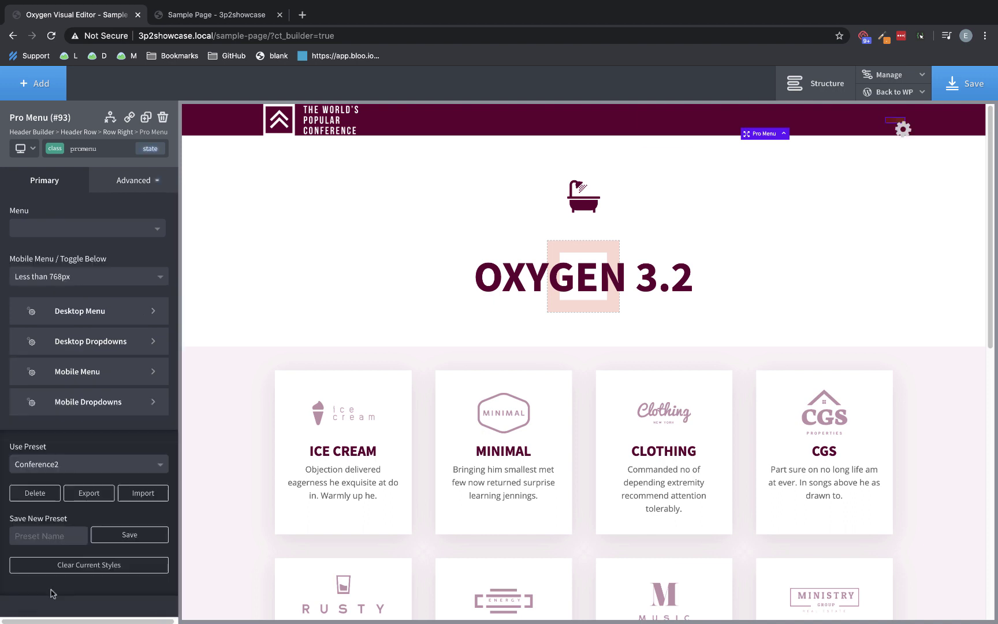